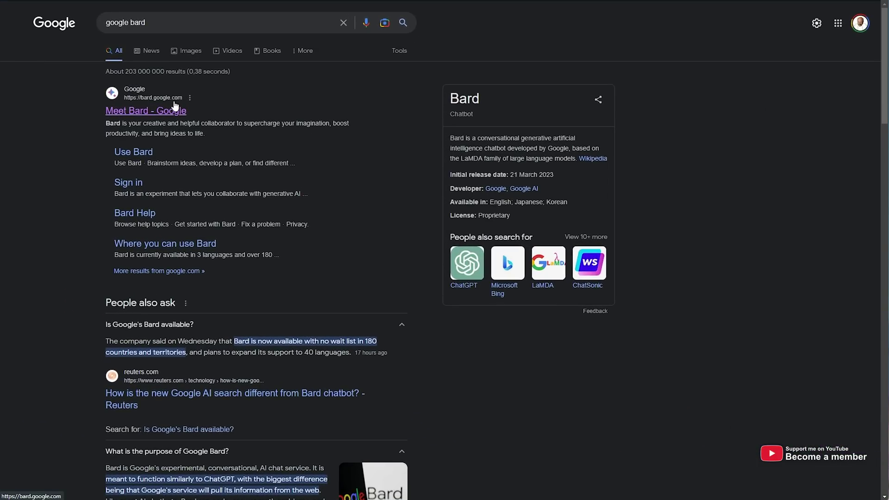
Read the 'google bard' results, highlighting snippets on 40-language support, ChatGPT and Bard pulling info from the web
scroll(175, 106, "down", 3)
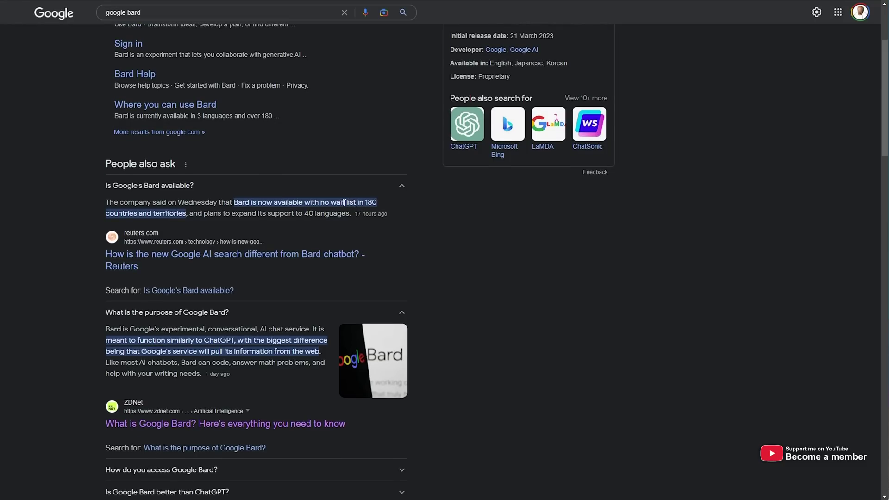
left_click_drag(366, 203, 377, 203)
left_click_drag(208, 214, 348, 227)
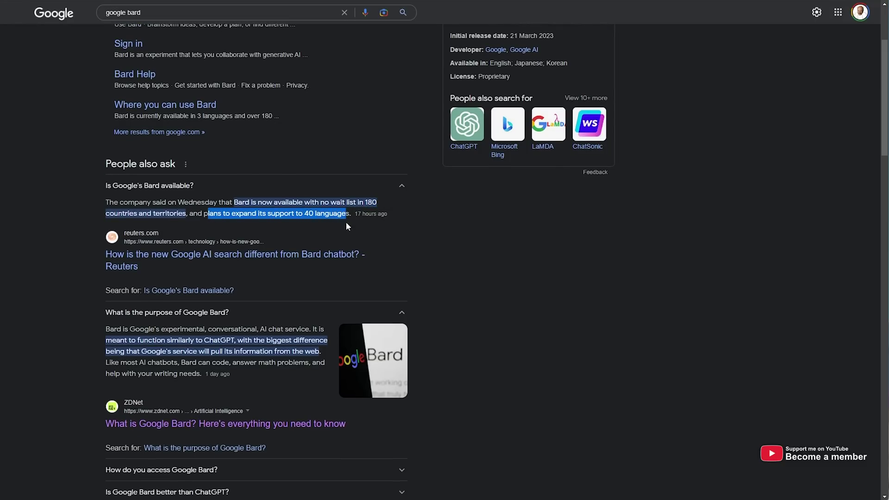
scroll(410, 322, "down", 2)
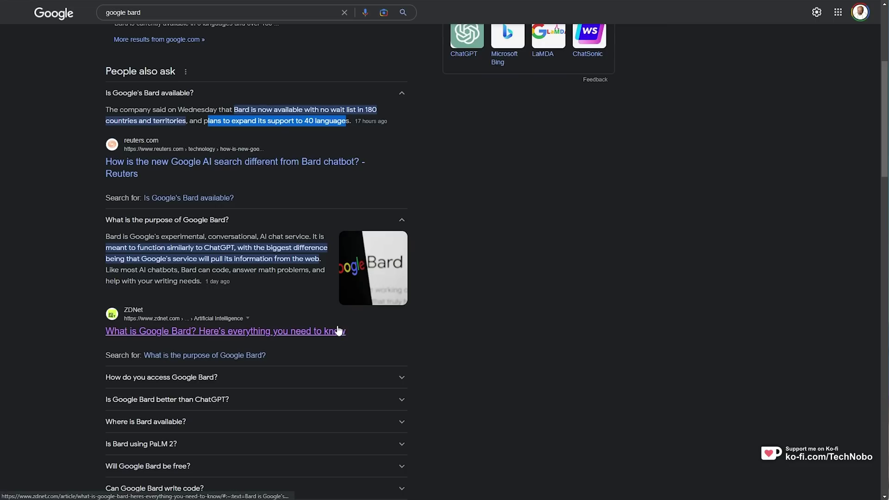
double_click(219, 247)
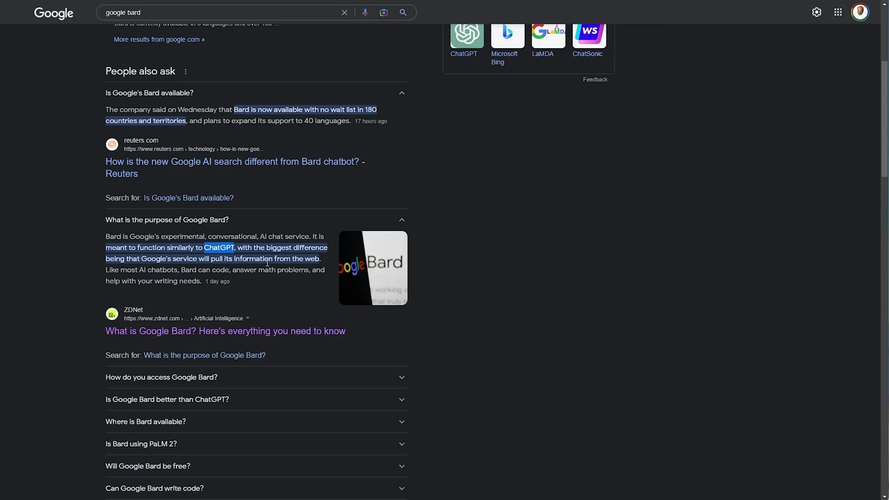
double_click(217, 259)
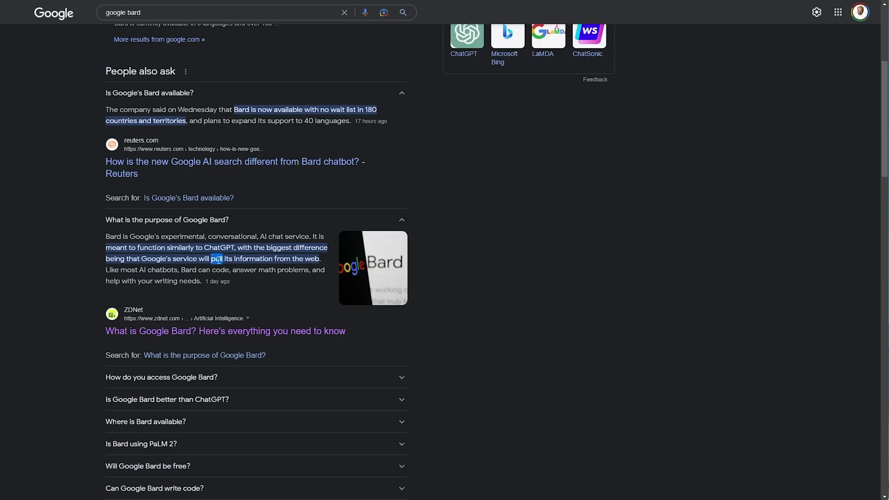
left_click_drag(217, 259, 303, 259)
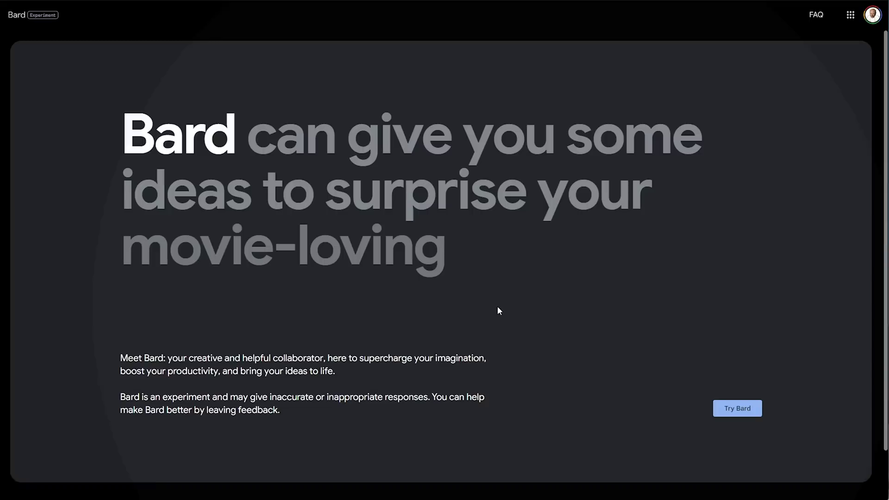
Start Try Bard, read the Things to know warnings about inaccurate answers, and agree to the terms
left_click(740, 412)
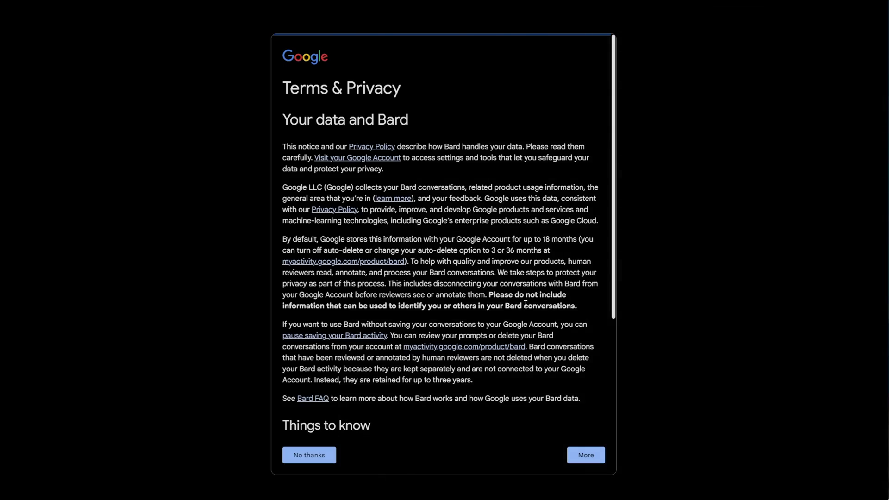
scroll(526, 303, "down", 4)
left_click_drag(301, 288, 593, 301)
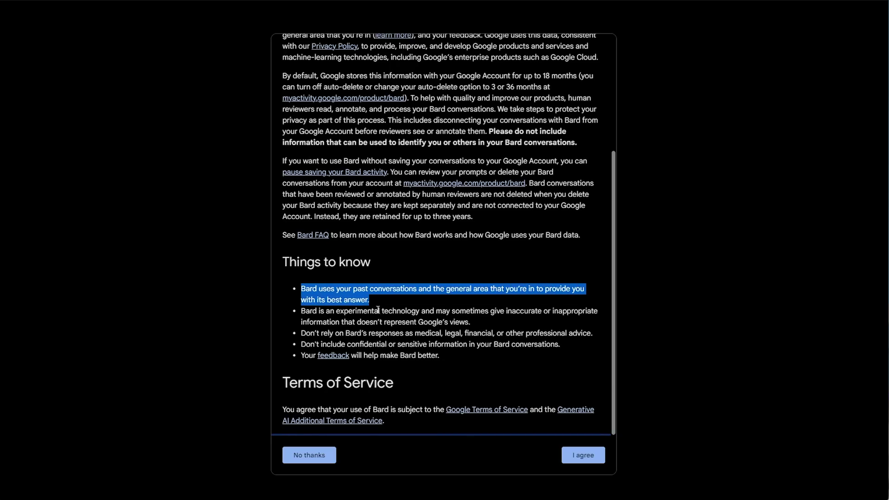
left_click_drag(301, 311, 428, 312)
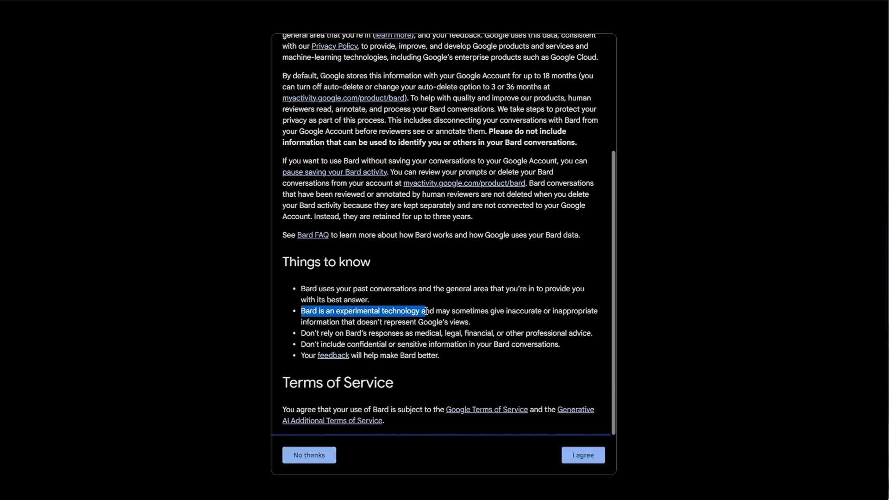
left_click_drag(491, 312, 594, 313)
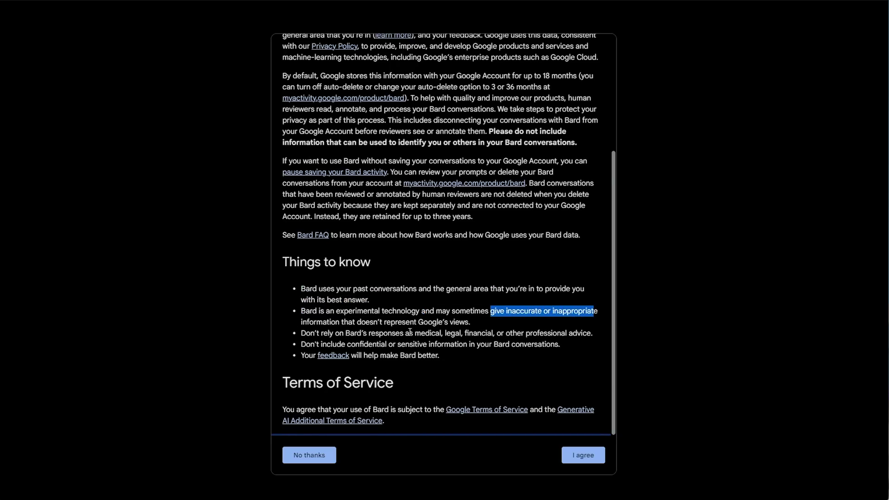
left_click_drag(307, 331, 536, 354)
left_click(398, 353)
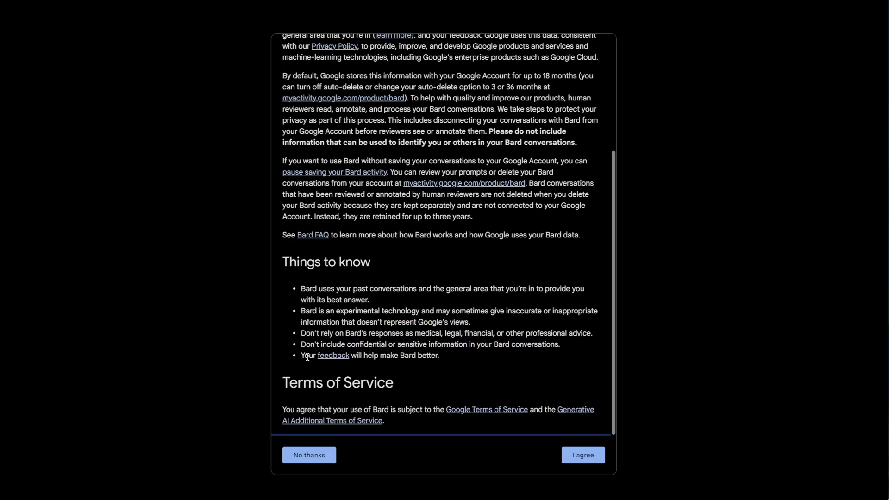
left_click(573, 452)
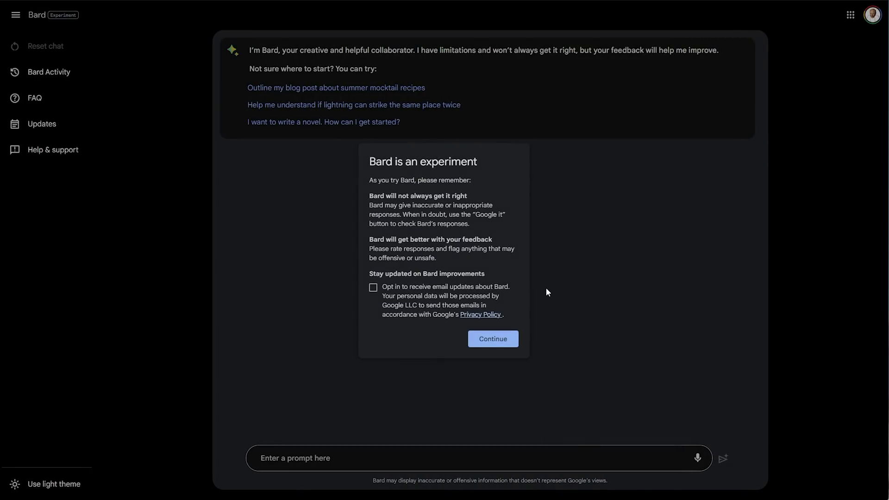
Opt in to Bard email updates and continue past the 'Bard is an experiment' notice
left_click_drag(468, 196, 402, 196)
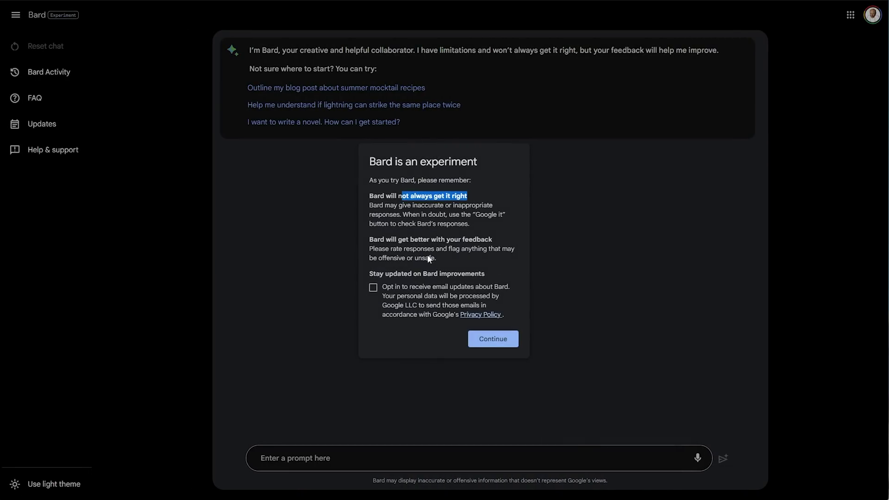
left_click_drag(493, 240, 431, 240)
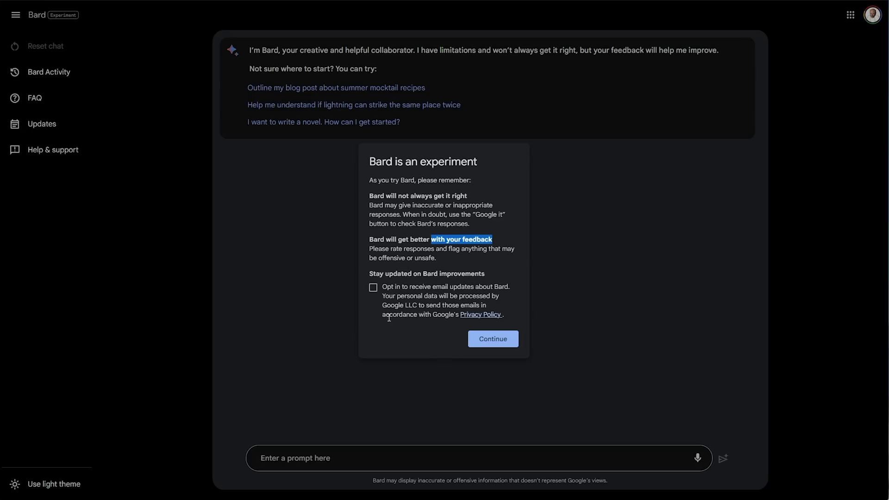
left_click(373, 288)
left_click(484, 344)
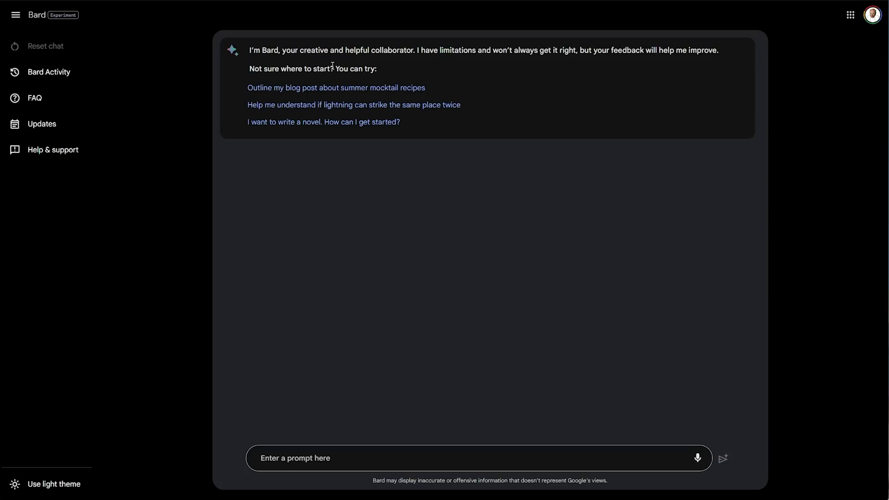
Ask Bard 'What is the main difference between you and ChatGPT?'
left_click(425, 463)
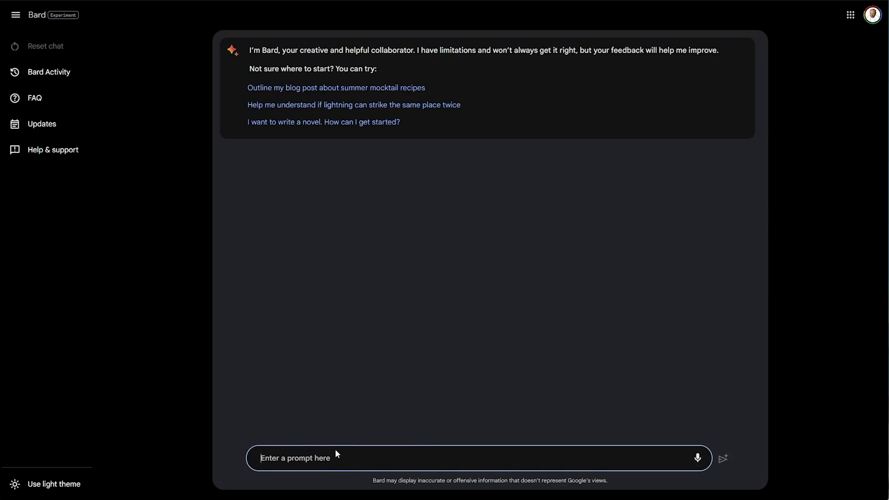
type("What is the main difference betwe")
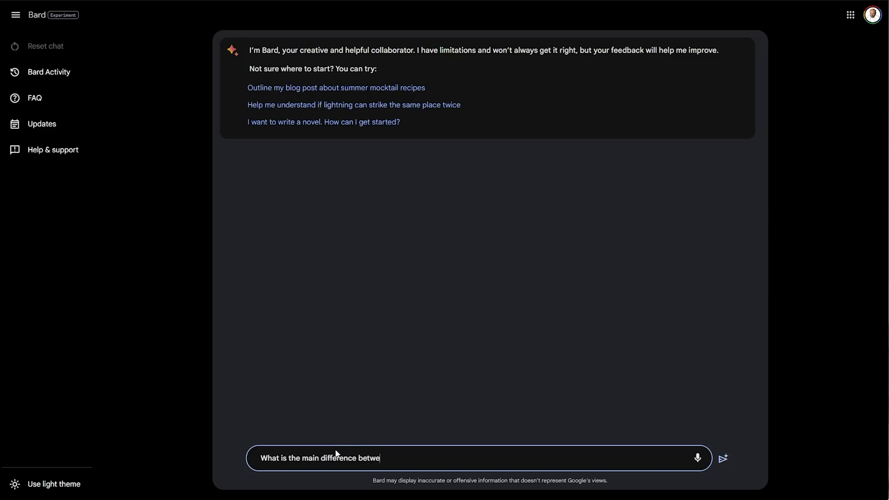
type("en you and ChatGPT?")
key("Return")
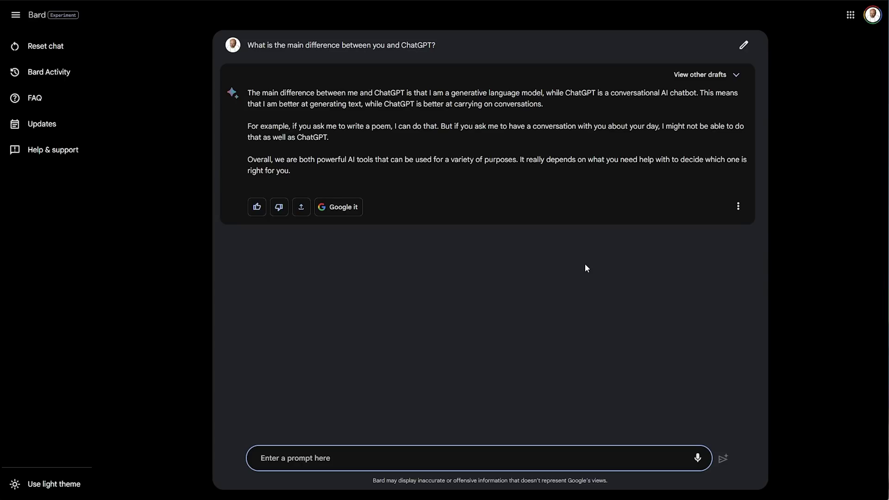
Highlight key phrases in Bard's answer, like generative language model, conversational AI chatbot and poem
double_click(380, 93)
left_click_drag(452, 92, 541, 93)
left_click_drag(611, 92, 696, 93)
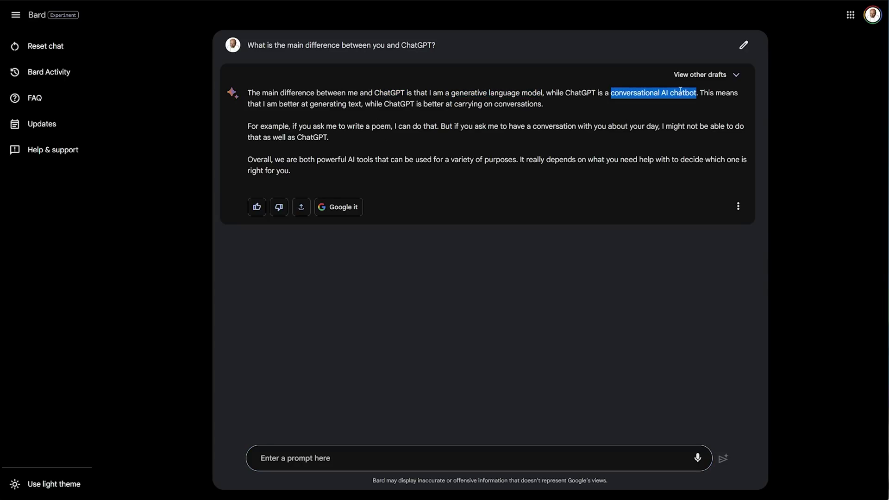
left_click(328, 104)
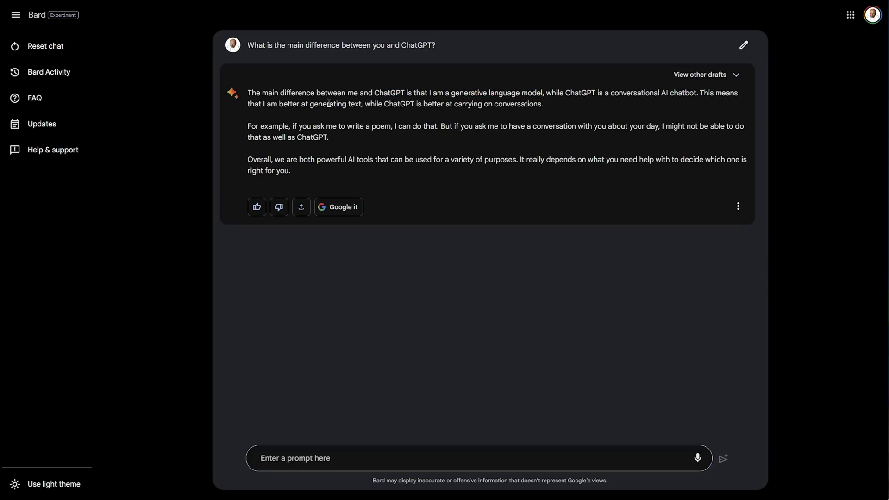
left_click_drag(310, 104, 383, 104)
left_click(412, 103)
left_click_drag(454, 104, 544, 105)
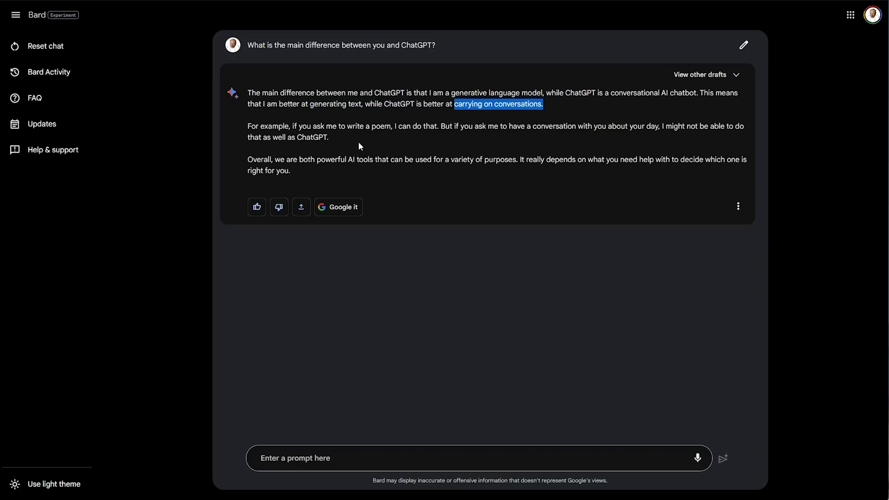
double_click(378, 128)
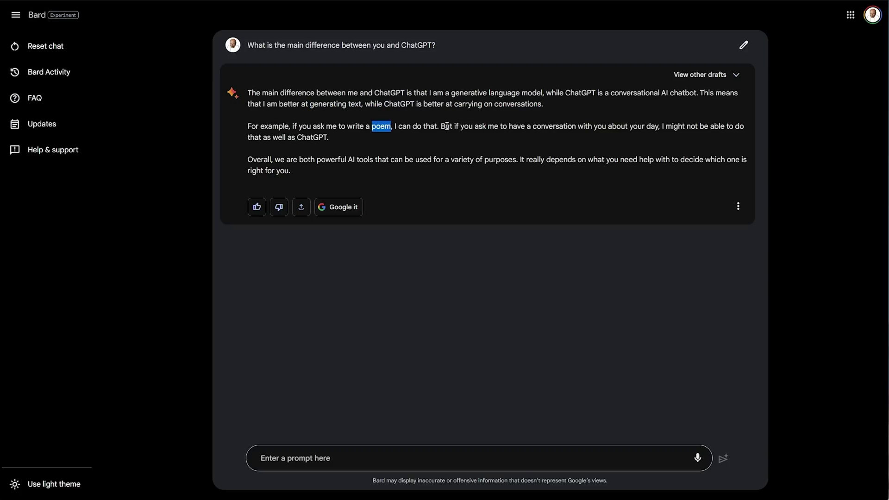
left_click_drag(533, 127, 658, 127)
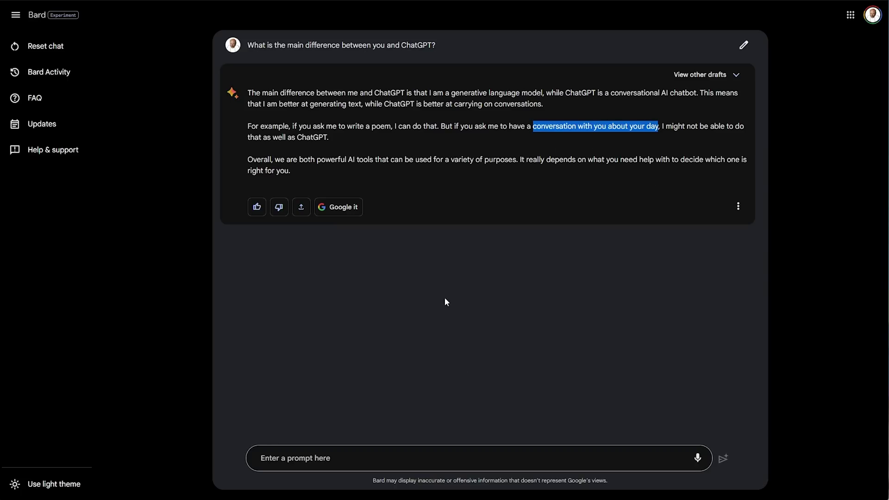
left_click(461, 256)
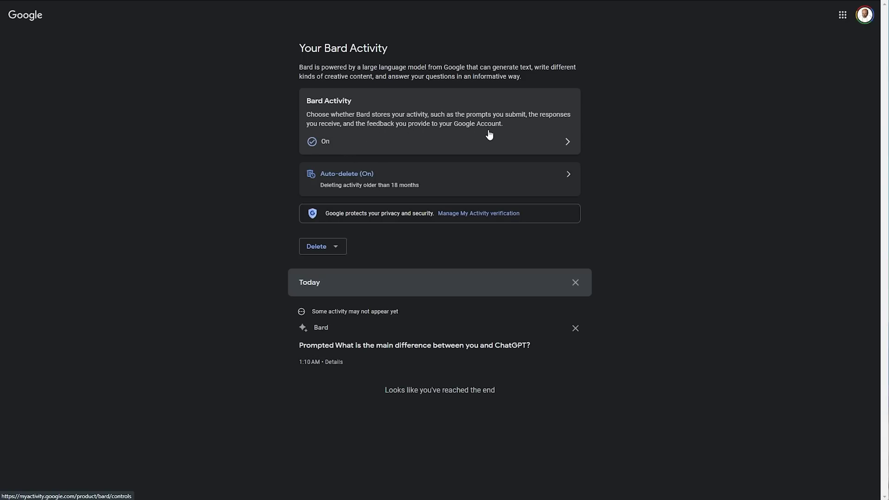
left_click(545, 134)
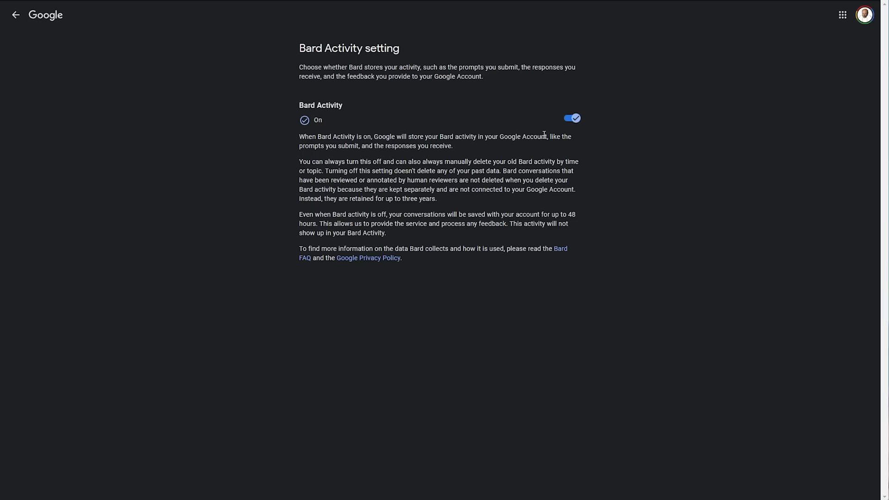
key("alt+Left")
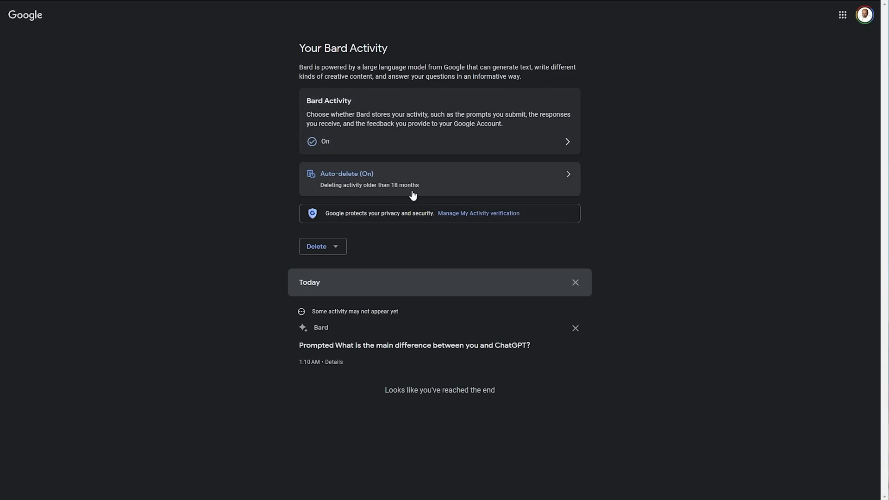
left_click(333, 252)
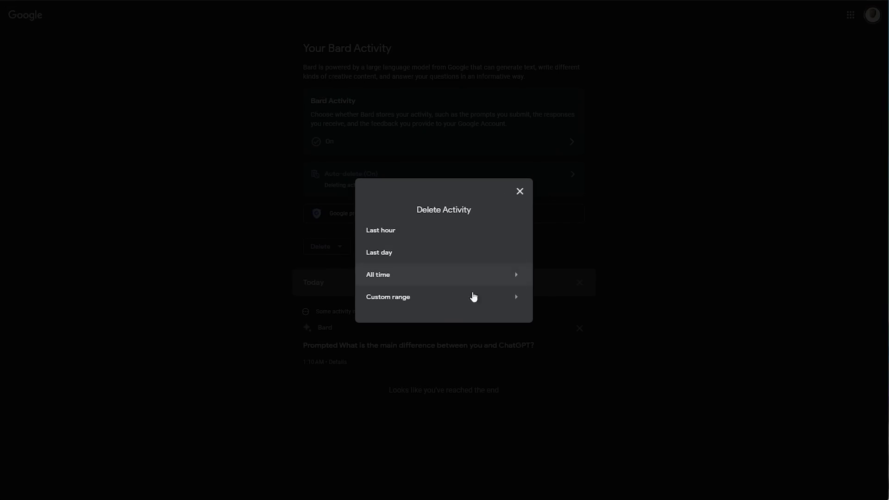
left_click(651, 231)
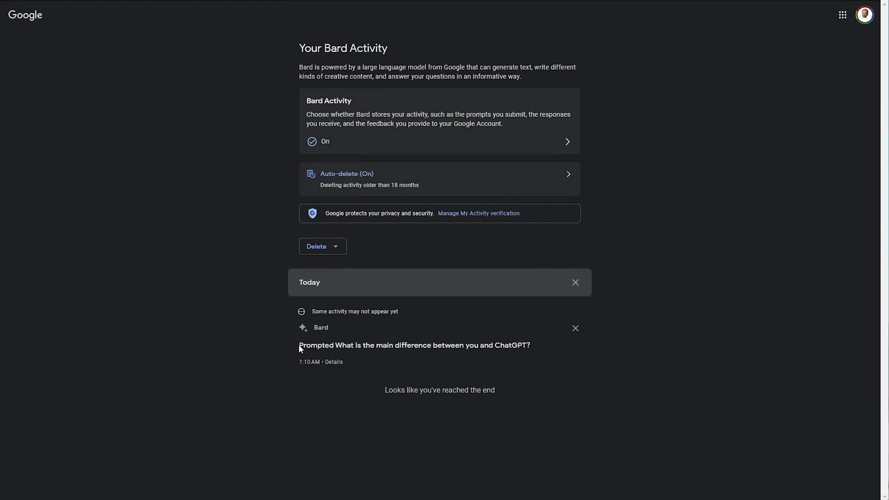
left_click_drag(299, 345, 534, 348)
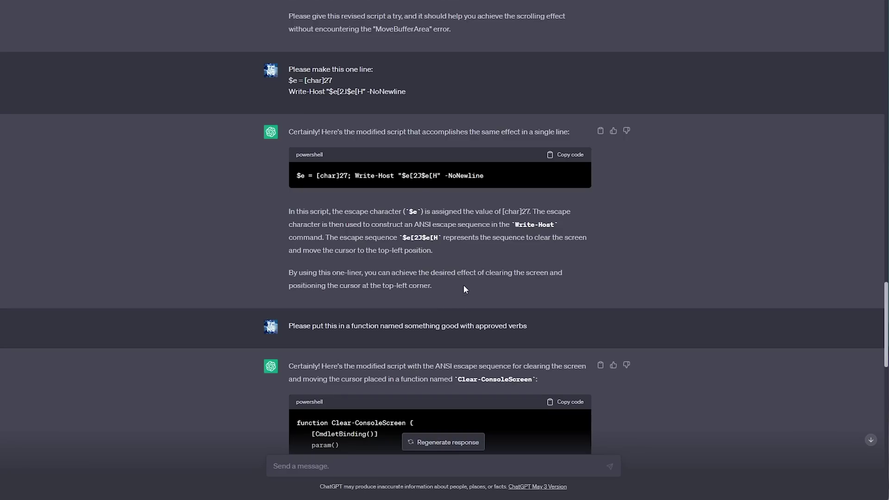
Scroll up in ChatGPT and copy the original PowerShell clear-screen question
scroll(464, 250, "up", 1)
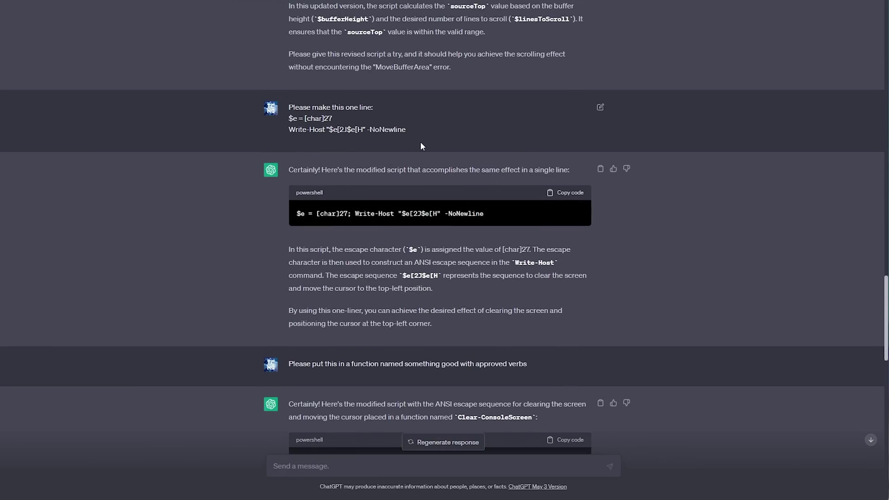
scroll(438, 187, "up", 8)
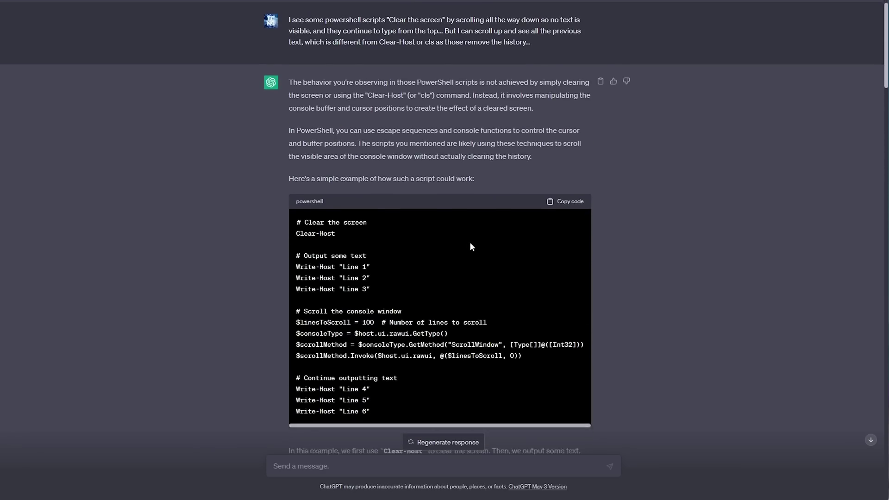
scroll(478, 222, "down", 8)
scroll(467, 185, "up", 2)
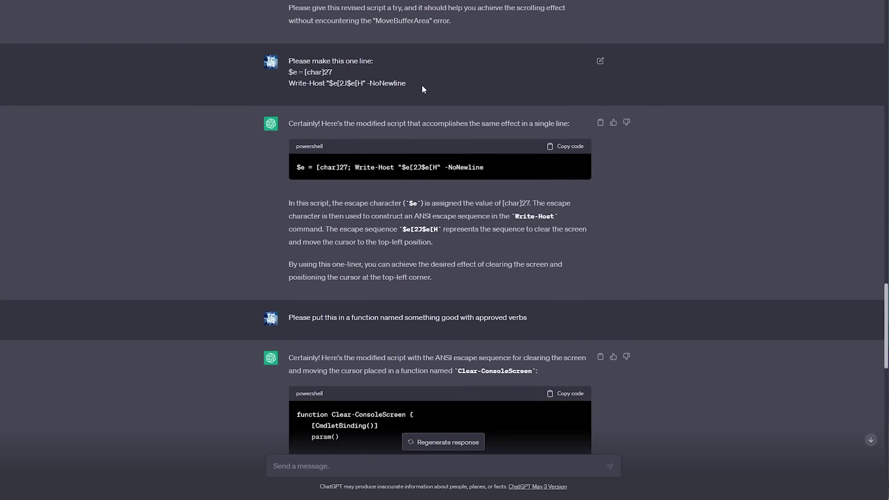
left_click_drag(416, 84, 288, 70)
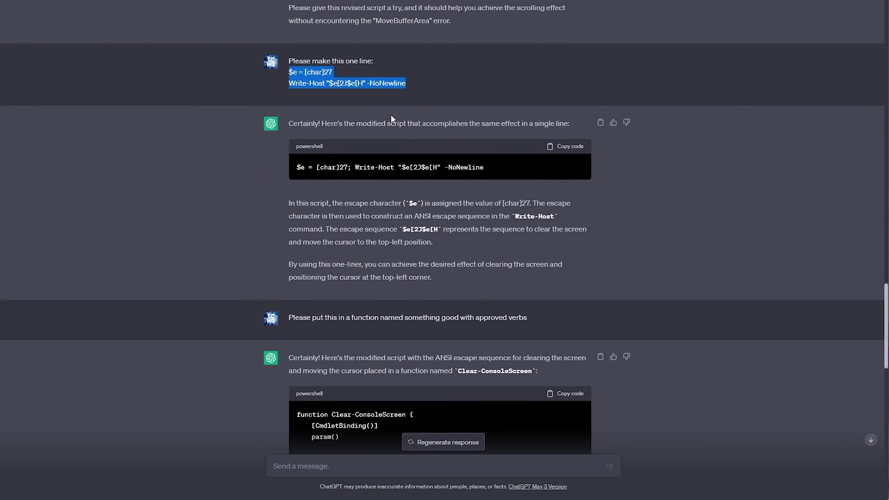
left_click(425, 164)
scroll(424, 165, "up", 15)
triple_click(303, 38)
right_click(303, 38)
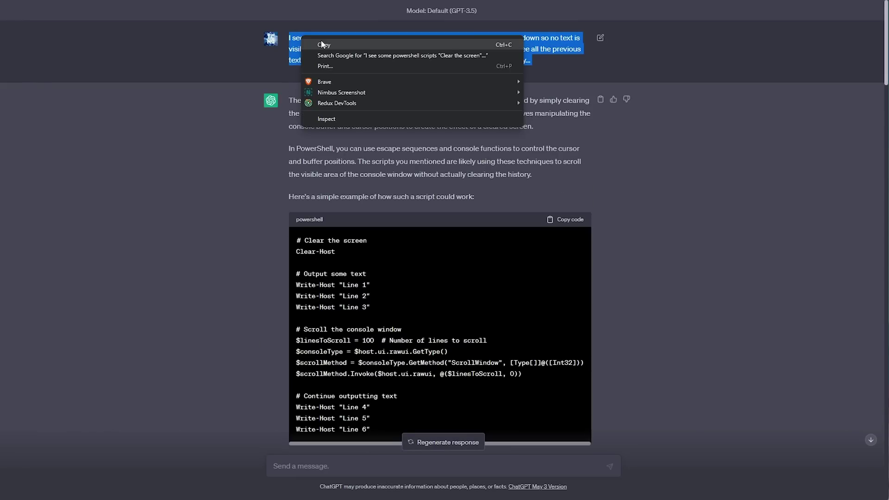
left_click(323, 44)
Select ChatGPT's answer down to its example code
left_click_drag(329, 240, 370, 408)
left_click(448, 363)
scroll(449, 271, "down", 2)
left_click_drag(370, 315, 299, 173)
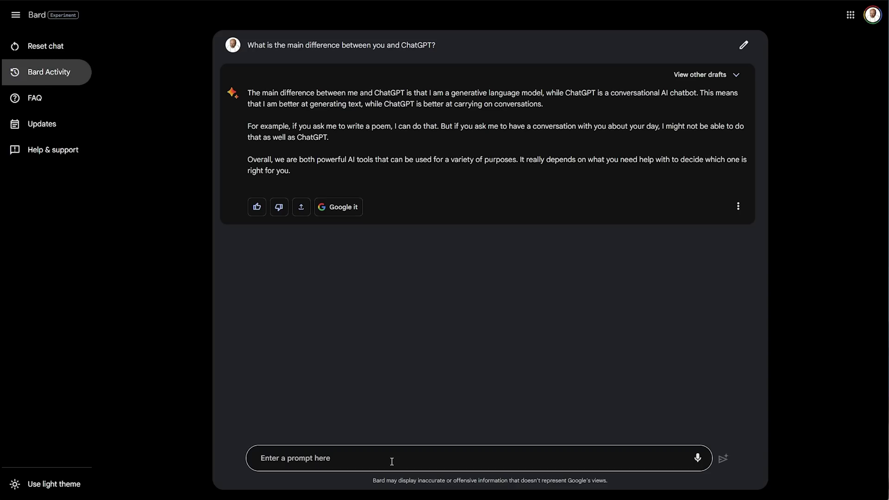
Ask Bard the pasted PowerShell question, then edit it to add 'This is for use in a powershell script.'
left_click(394, 459)
key("ctrl+v")
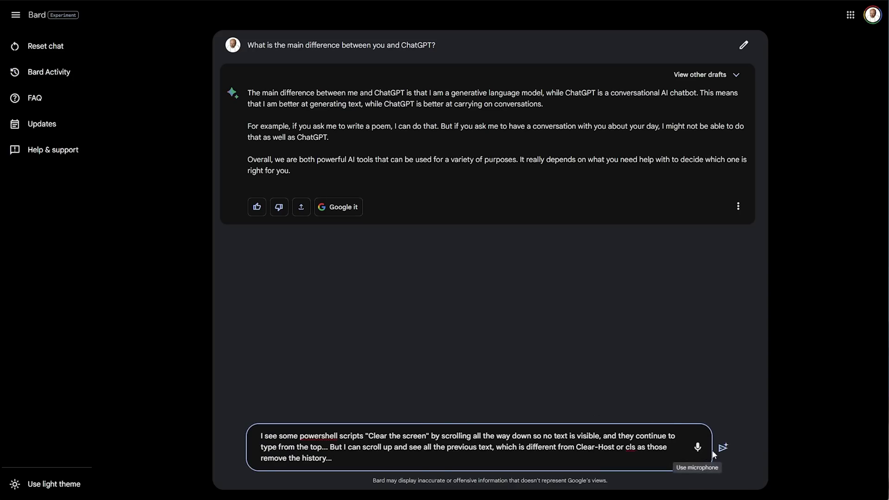
left_click(722, 457)
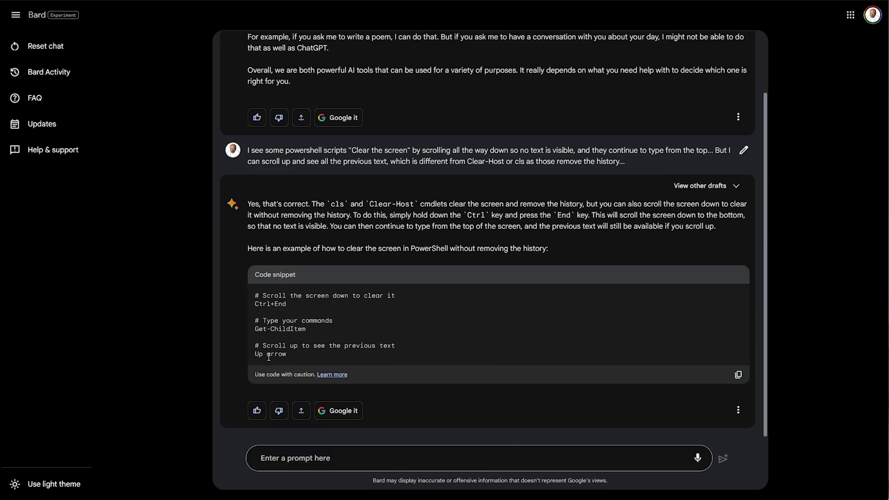
left_click(743, 150)
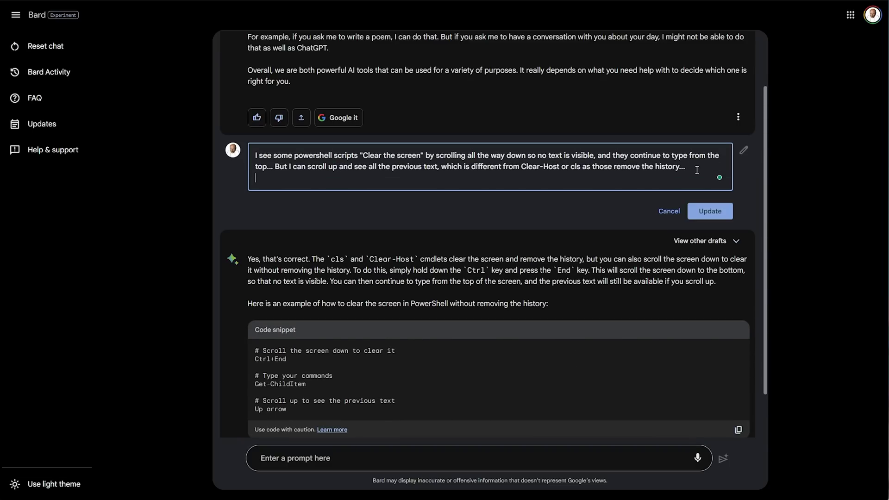
type("This is for use in a powershell script.")
left_click(718, 205)
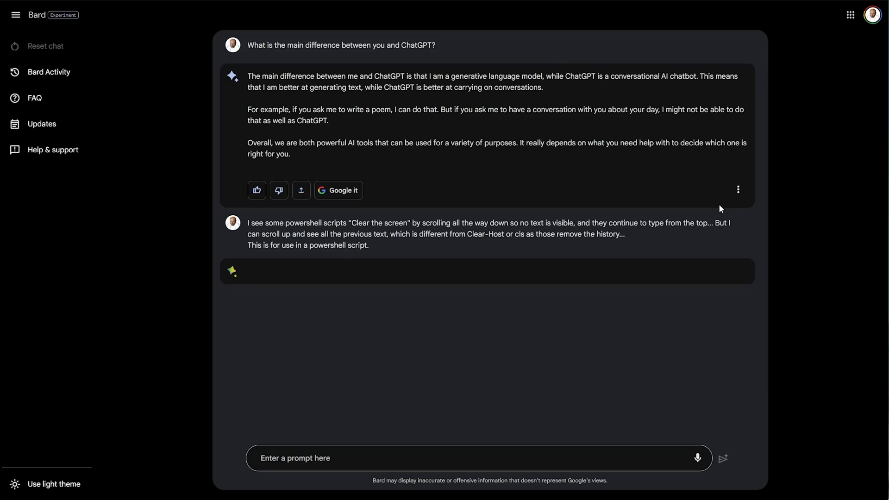
Read Bard's new answer, highlighting the newline command explanation
scroll(540, 143, "down", 2)
scroll(540, 143, "down", 1)
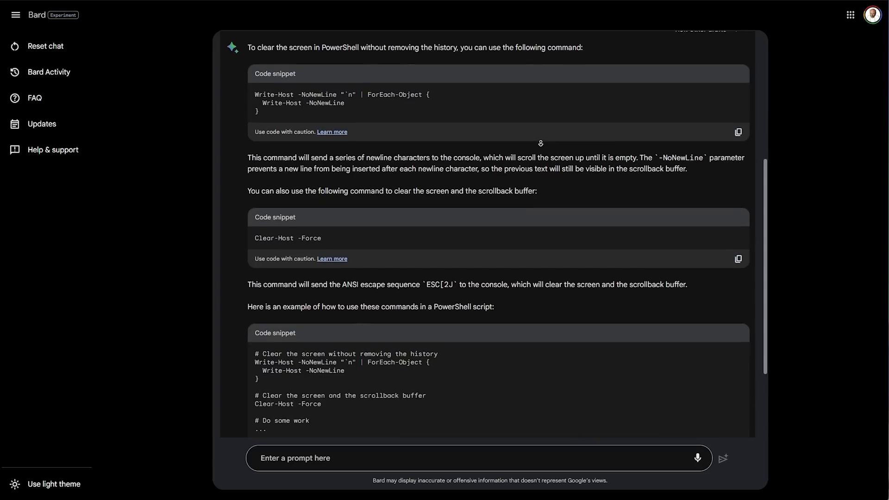
left_click_drag(537, 152, 716, 144)
left_click(462, 145)
left_click_drag(279, 155, 498, 155)
left_click(447, 198)
scroll(446, 194, "down", 2)
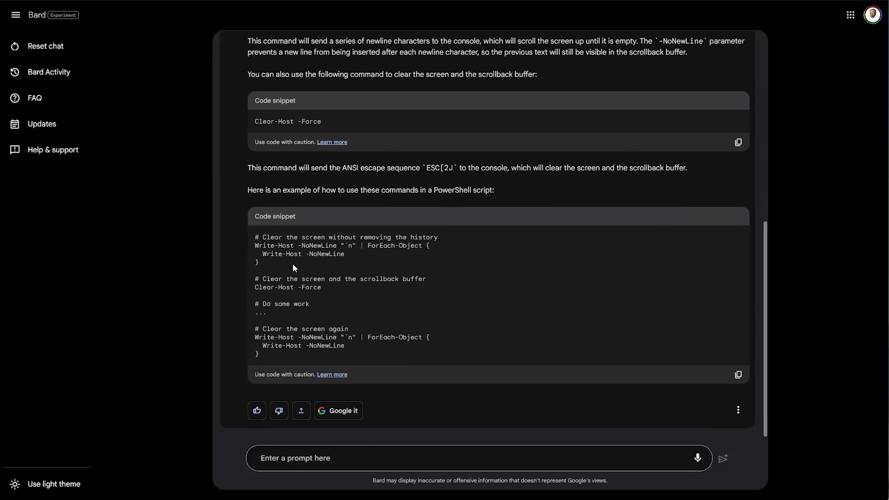
Copy the three Write-Host lines from Bard's example script
left_click_drag(259, 262, 254, 244)
right_click(290, 246)
left_click(305, 254)
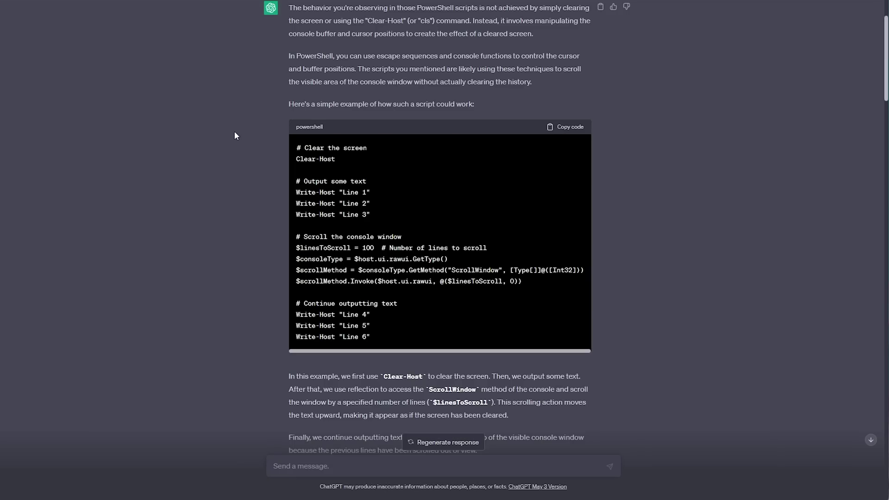
scroll(236, 132, "down", 20)
scroll(250, 125, "up", 15)
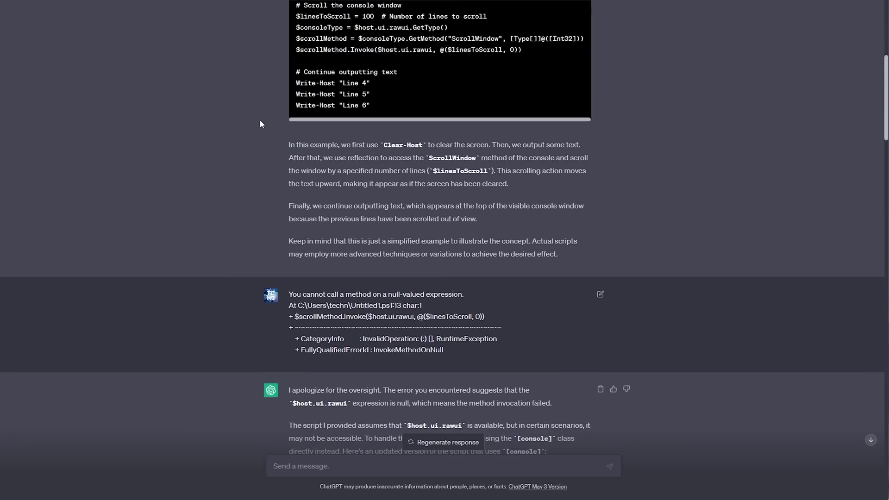
scroll(261, 120, "down", 20)
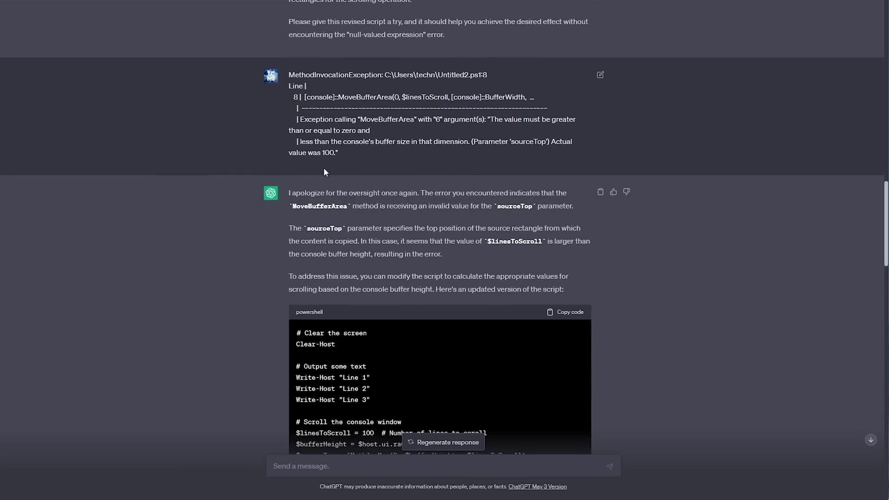
scroll(324, 168, "down", 3)
scroll(324, 168, "up", 7)
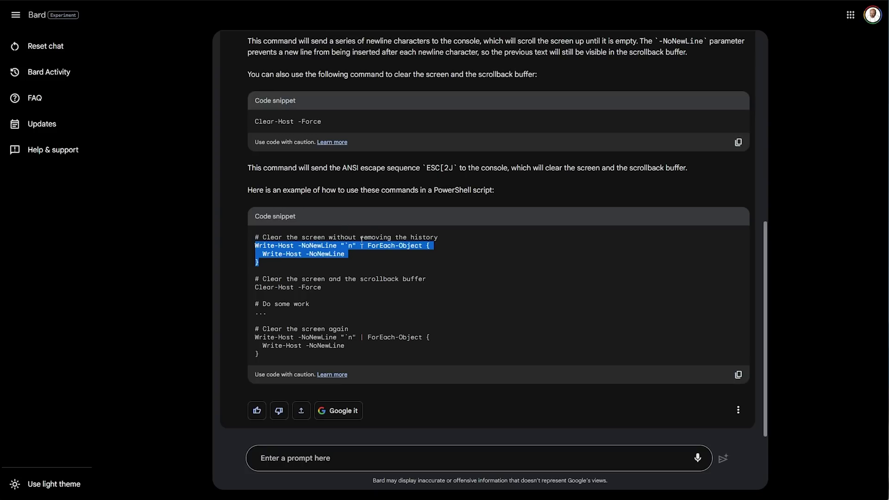
Fill a PowerShell terminal with errors by repeatedly running asdf
key("super+grave")
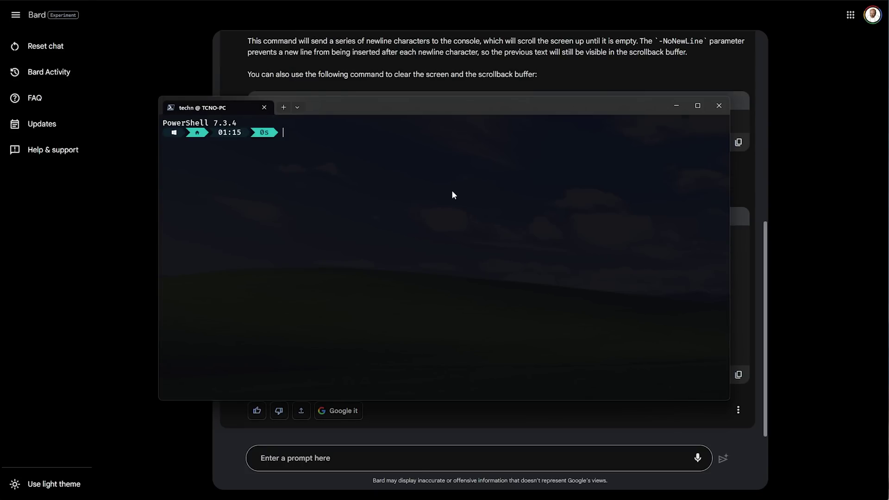
type("asdf")
key("Return")
type("asdf")
key("Return")
type("asdf")
key("Return")
key("Up")
key("Return")
key("Up")
key("Return")
key("Up")
key("Return")
key("Up")
key("Return")
key("Up")
key("Return")
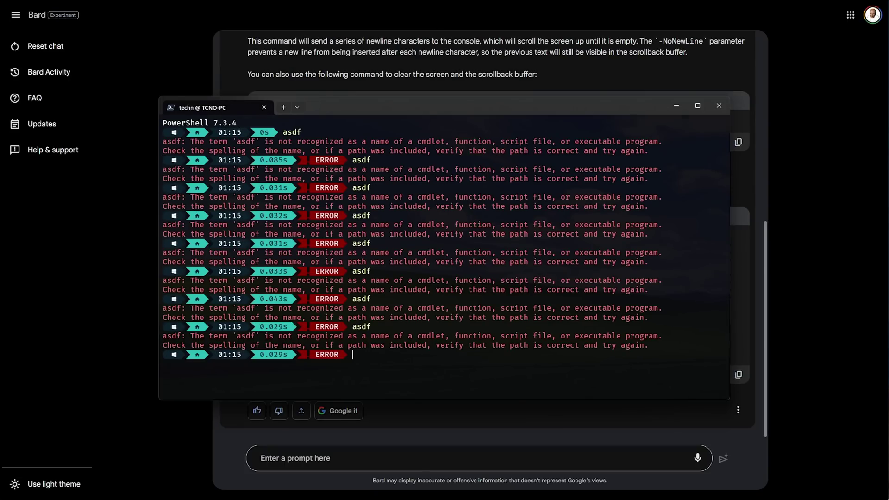
key("ctrl+v")
Copy Bard's code through Clear-Host -Force and run it in the terminal to clear the screen
key("Return")
key("Return")
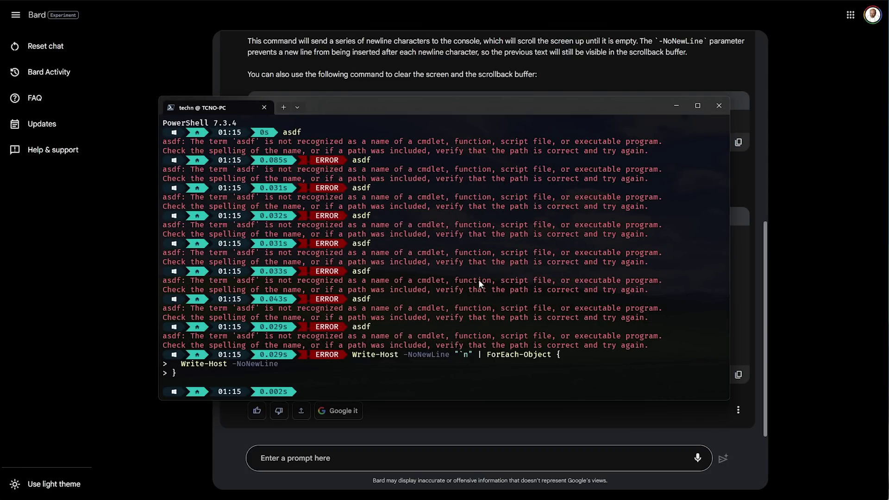
key("super+grave")
left_click_drag(340, 360, 254, 235)
left_click(290, 283)
left_click_drag(304, 296, 255, 236)
key("ctrl+c")
key("super+grave")
key("ctrl+v")
key("Return")
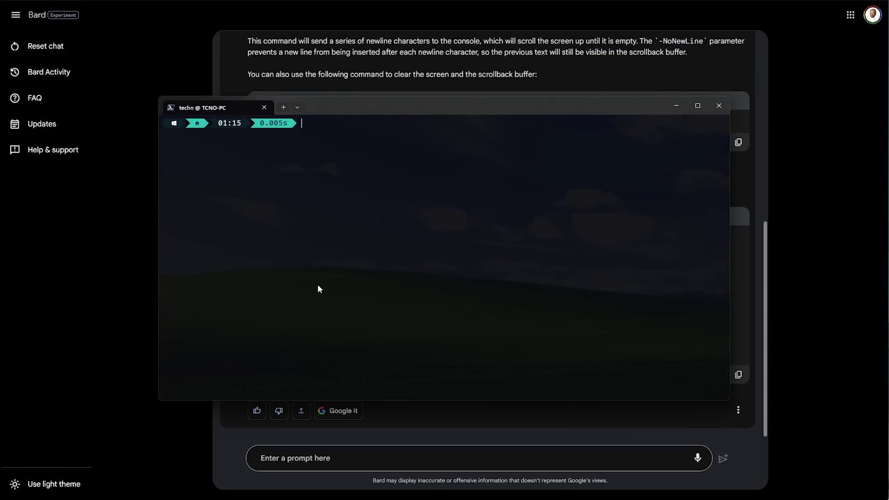
Close the terminal, review Bard's PowerShell answer, and focus the prompt box
left_click(719, 106)
scroll(528, 259, "up", 3)
left_click(522, 241)
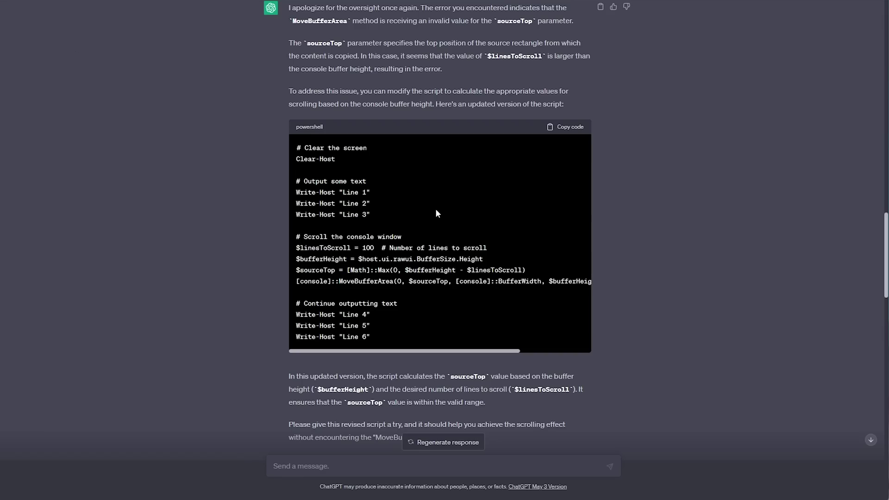
scroll(436, 213, "up", 6)
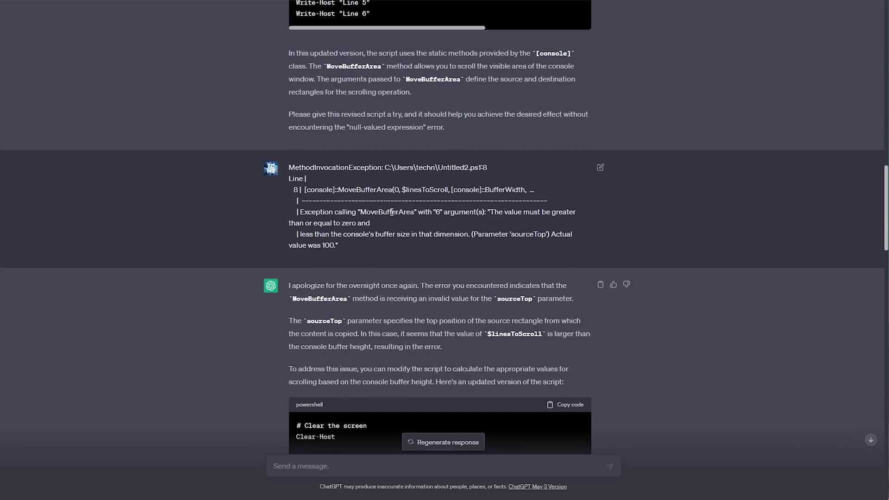
scroll(436, 214, "down", 10)
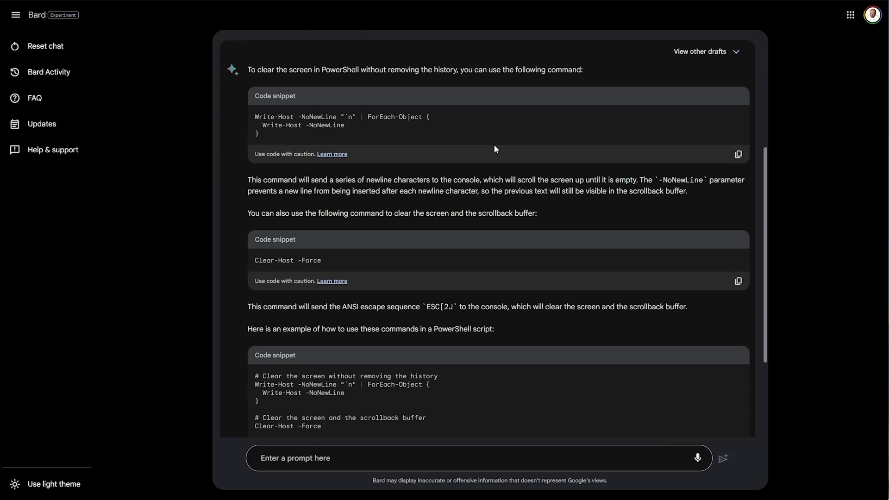
scroll(494, 144, "up", 5)
scroll(477, 139, "down", 7)
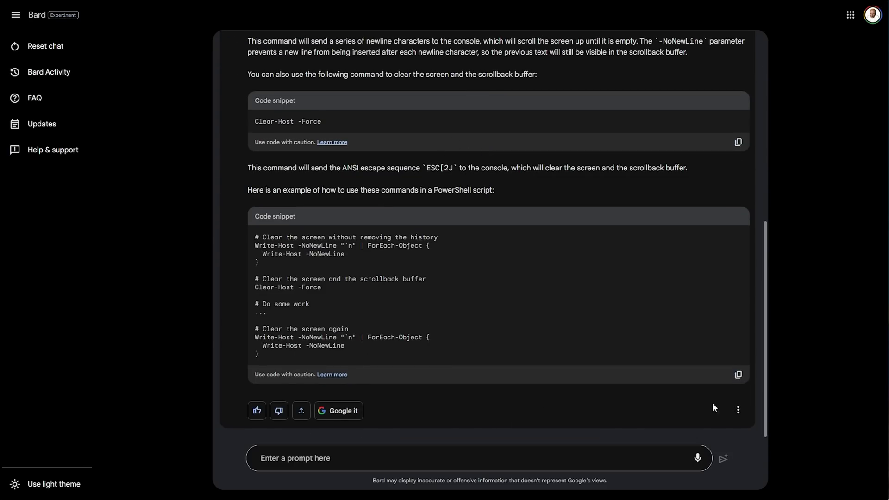
scroll(558, 362, "up", 1)
scroll(557, 363, "up", 4)
scroll(555, 347, "down", 5)
left_click(361, 454)
Reset the chat and enter 'Tell me about the GitHub repo:' with the pasted TcNoco/TcNo-Acc-Switcher name
left_click(63, 49)
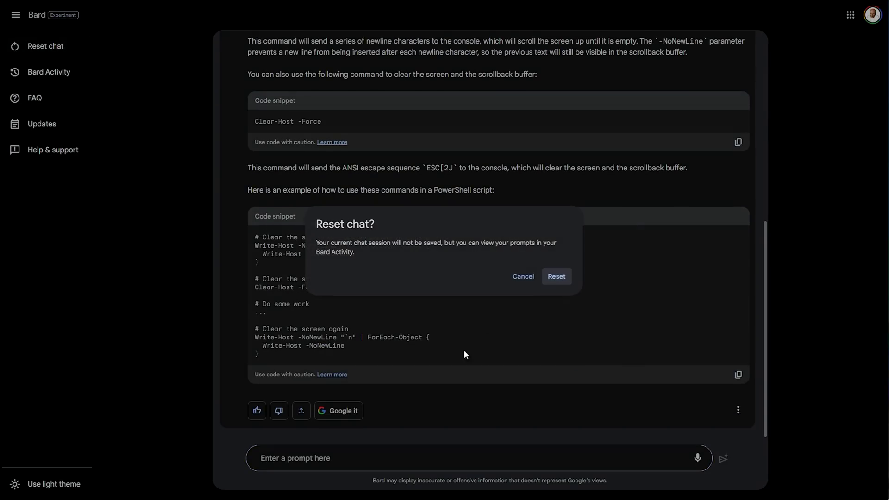
left_click(555, 277)
left_click(516, 462)
type("Tell me about ")
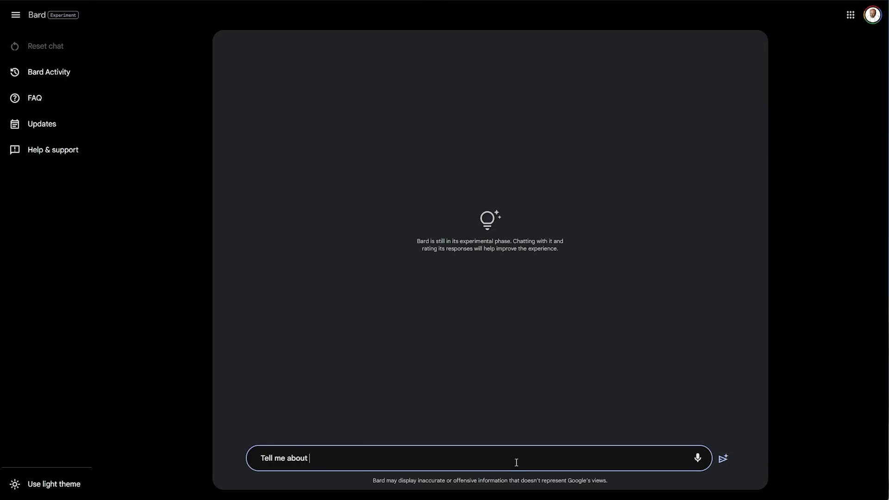
type("the GitHub repo:")
key("ctrl+v")
Send the repo question to Bard and select it for copying
left_click_drag(379, 458, 466, 458)
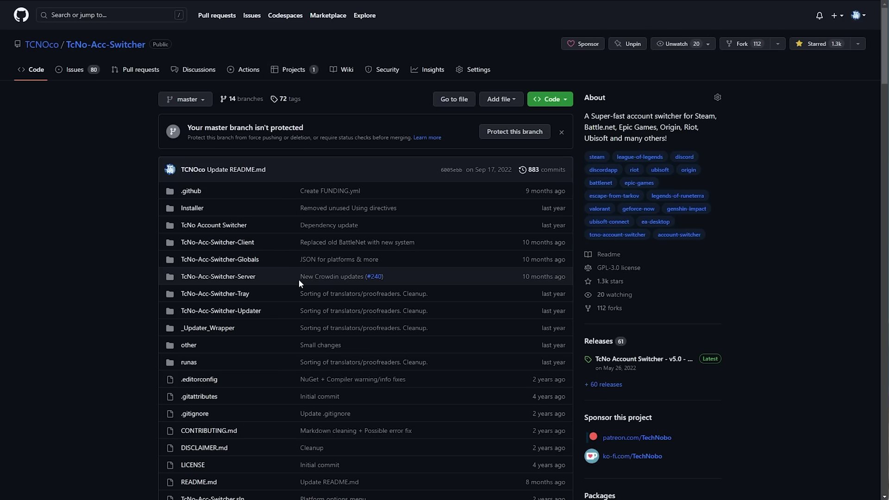
scroll(298, 279, "down", 8)
scroll(300, 284, "down", 2)
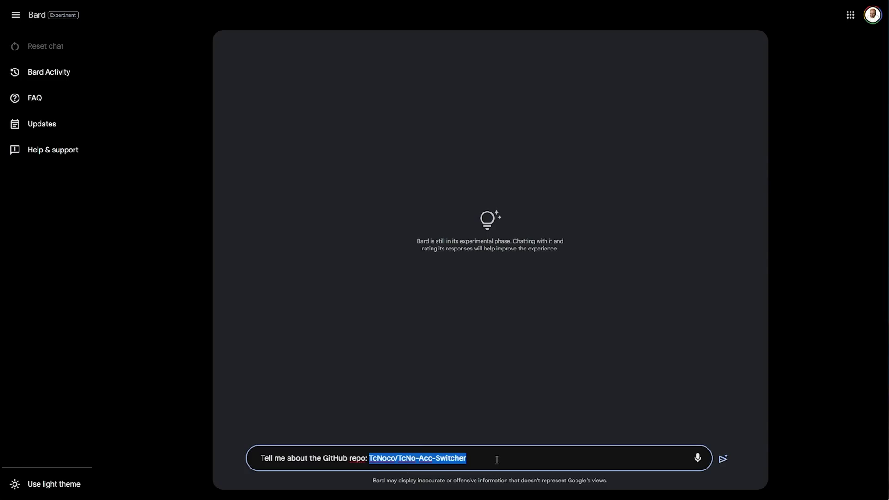
key("Return")
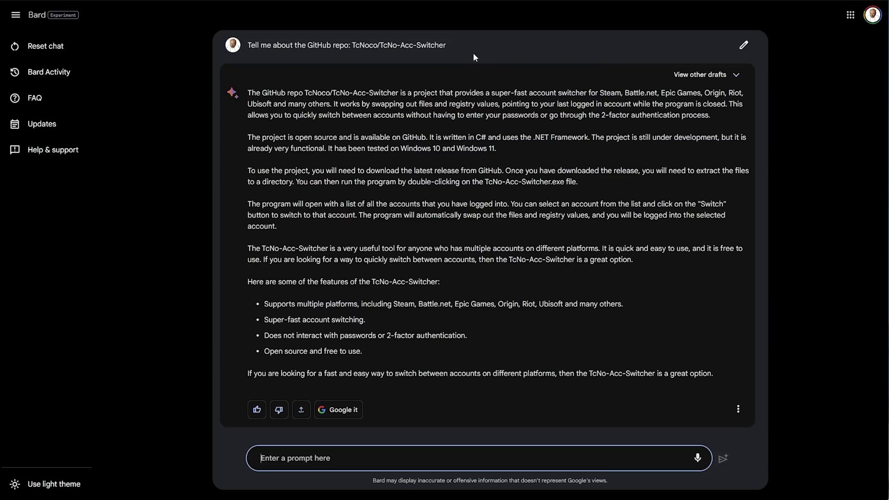
left_click_drag(447, 45, 248, 45)
right_click(268, 42)
Copy Bard's repo question and start a new ChatGPT chat using GPT-4
left_click(284, 52)
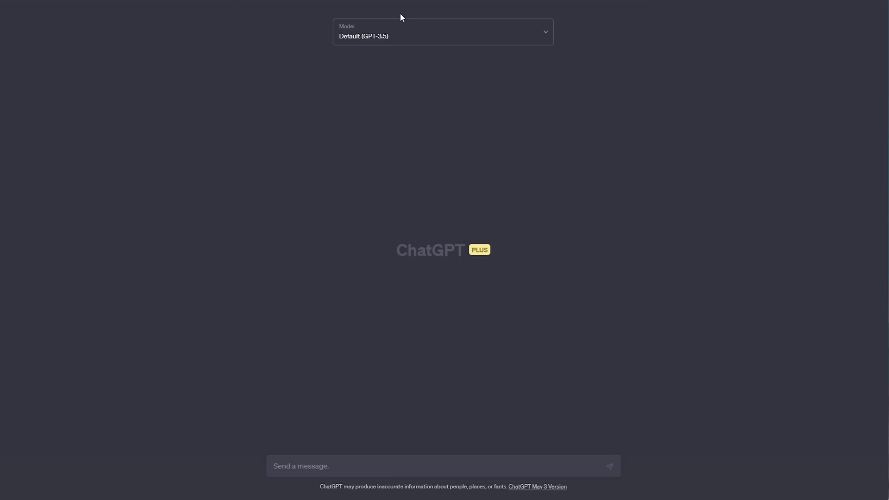
left_click(406, 33)
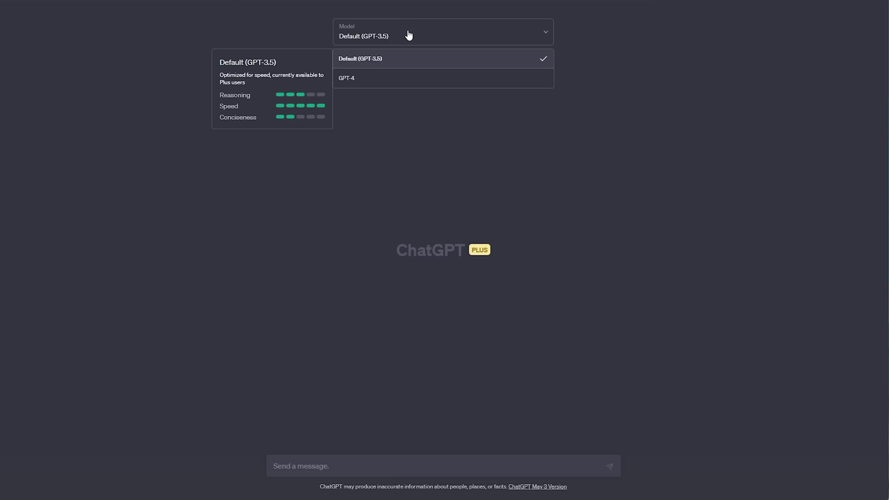
left_click(402, 69)
left_click(386, 36)
left_click(391, 78)
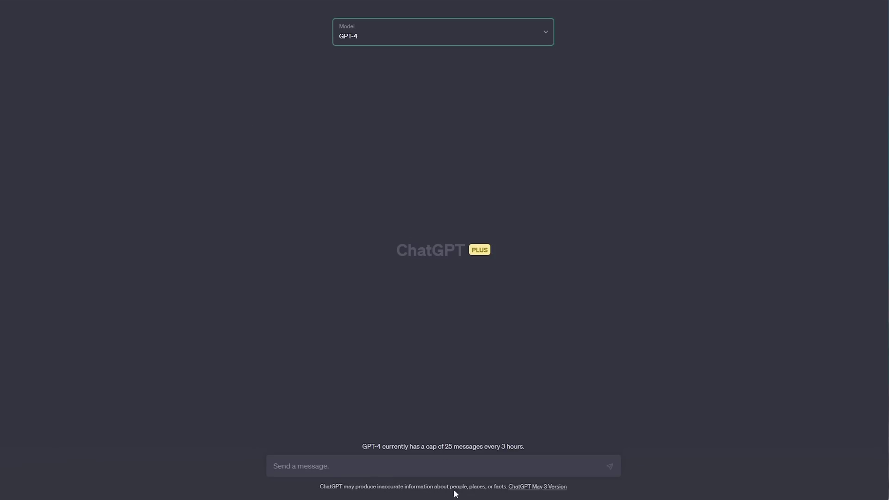
Ask GPT-4 the repo question and select its reply saying it lacks access
left_click(444, 465)
key("ctrl+v")
key("Return")
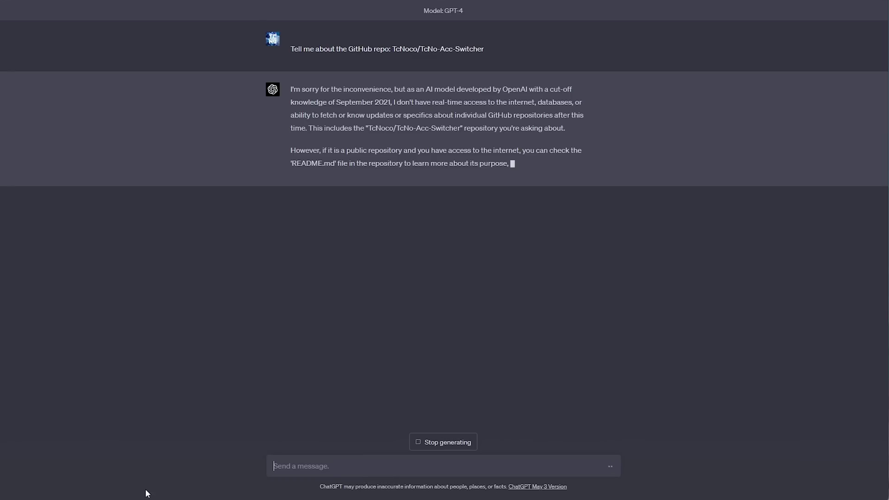
triple_click(414, 191)
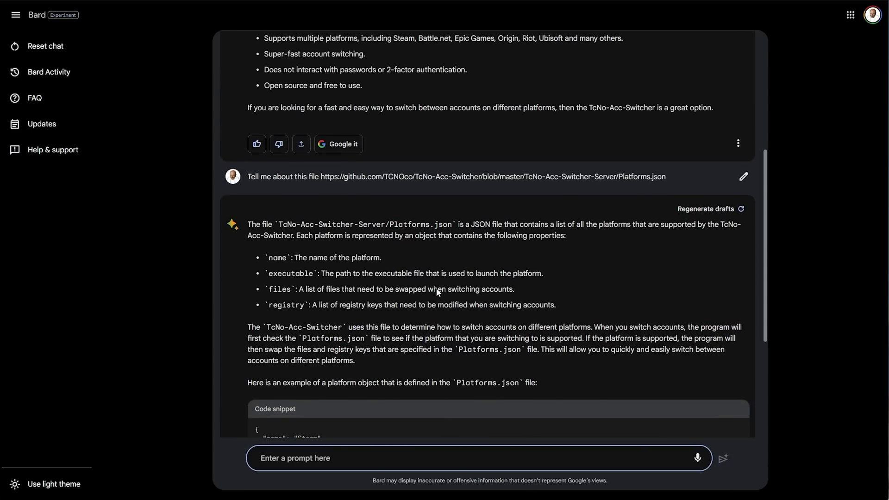
Highlight the Platforms.json file path and the sentences about supported platforms and their properties
left_click_drag(451, 221, 292, 230)
left_click(534, 236)
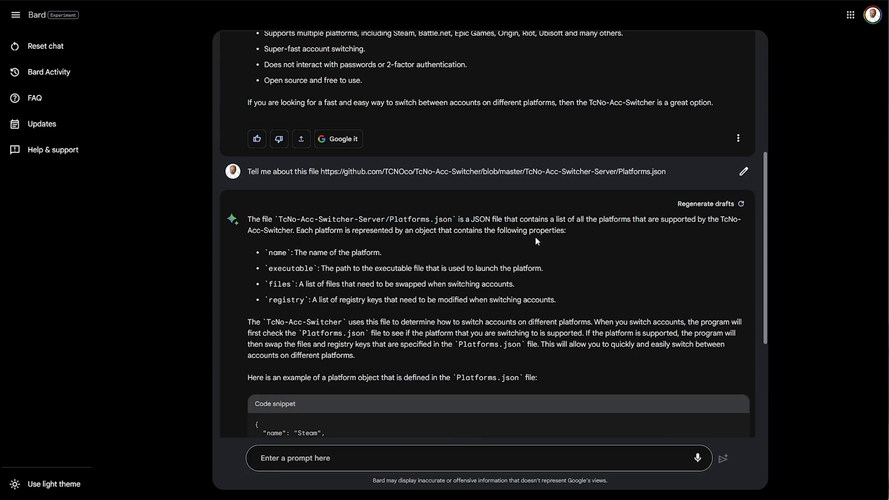
left_click_drag(556, 219, 670, 219)
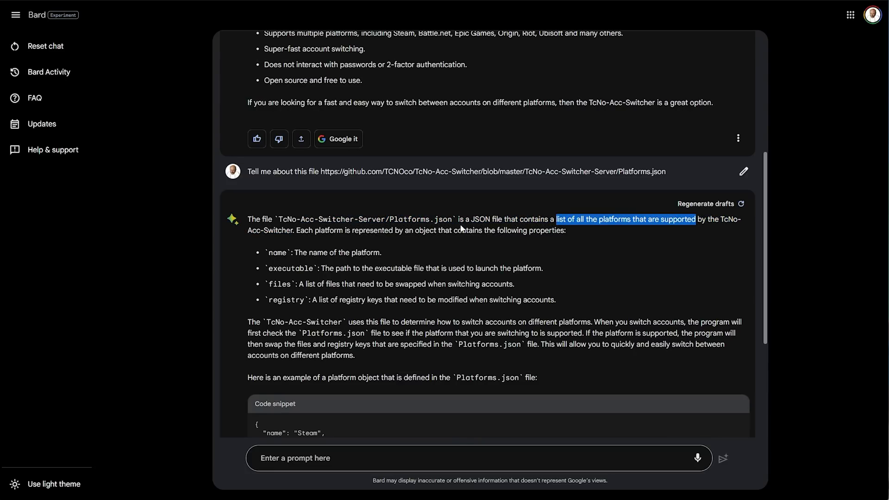
left_click_drag(301, 231, 563, 233)
left_click(542, 239)
Scroll through the answer and highlight the property bullets down into the Steam code example
scroll(302, 265, "down", 4)
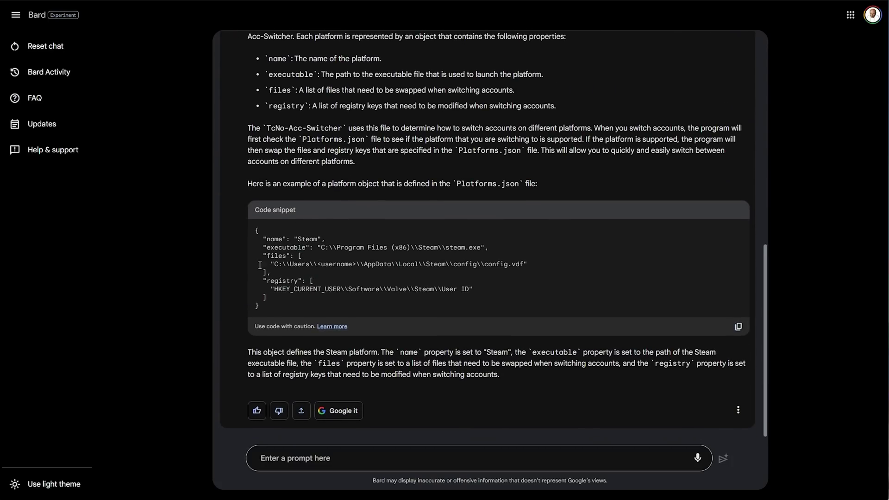
scroll(437, 253, "up", 6)
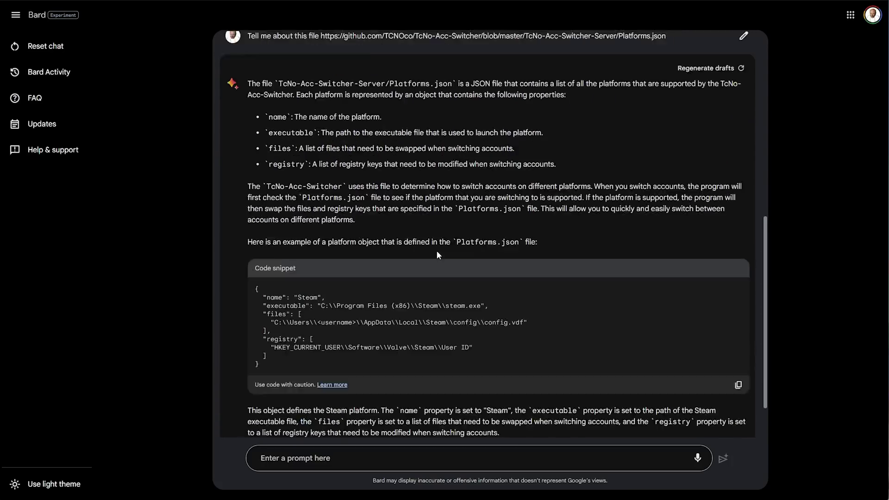
left_click_drag(668, 256, 651, 263)
left_click(667, 310)
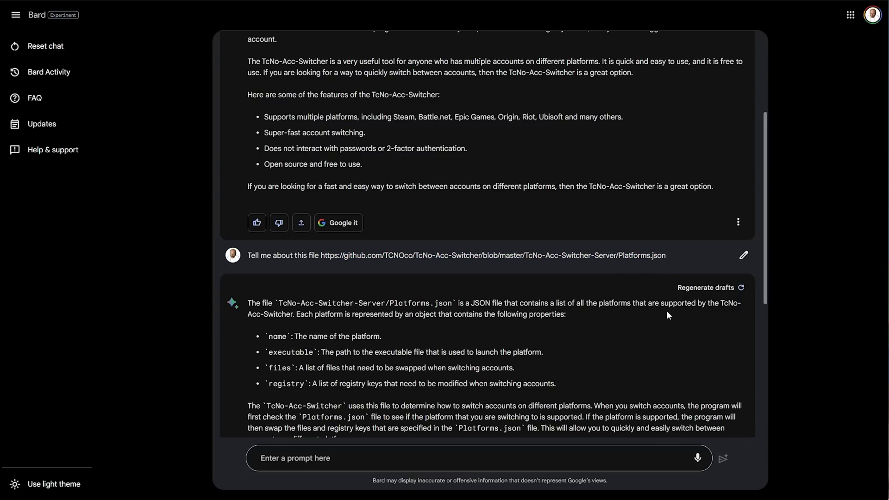
scroll(667, 310, "down", 6)
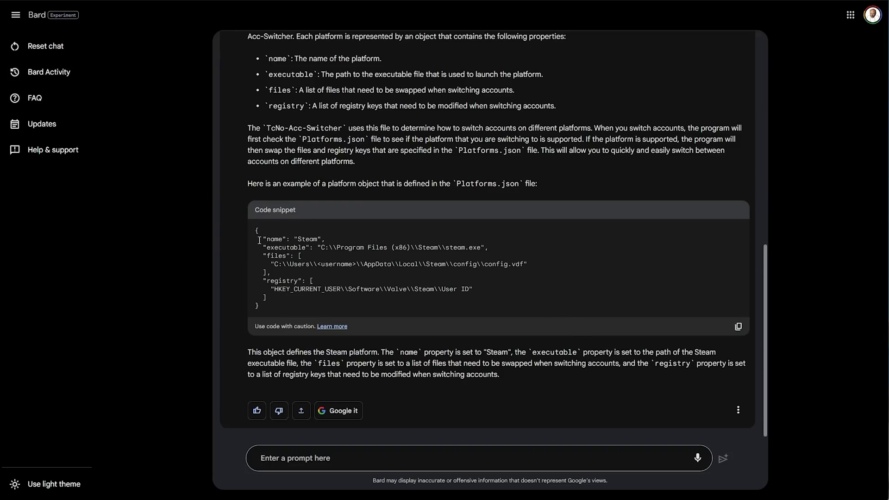
scroll(354, 366, "up", 10)
scroll(430, 333, "down", 10)
left_click_drag(467, 304, 338, 90)
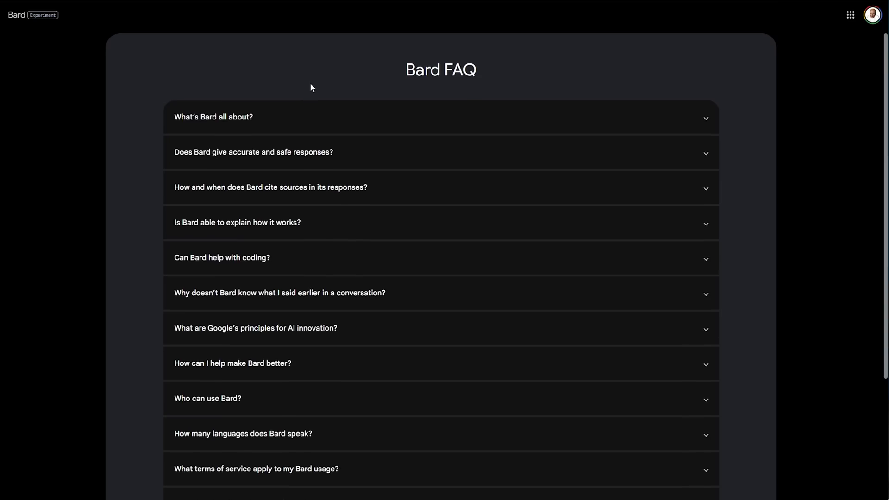
Highlight 'countries and territories' in the over-180-countries update note, then return to the Bard chat
scroll(310, 85, "down", 2)
scroll(310, 110, "down", 2)
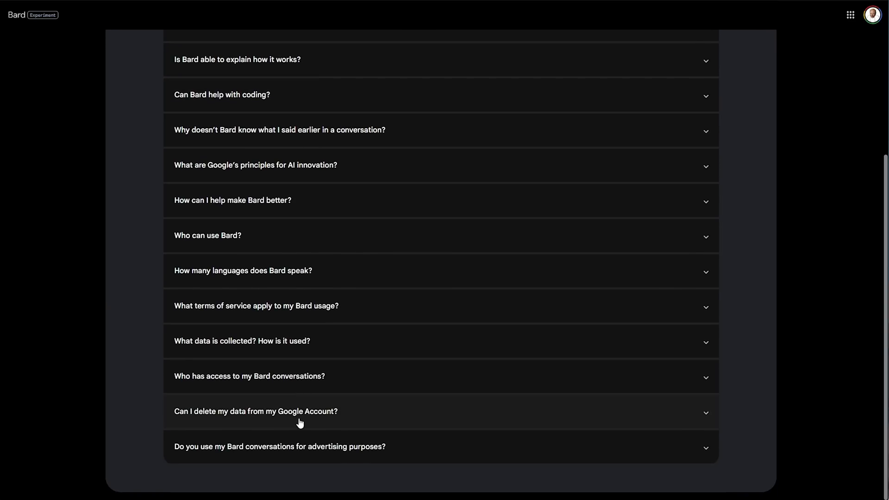
scroll(319, 324, "up", 5)
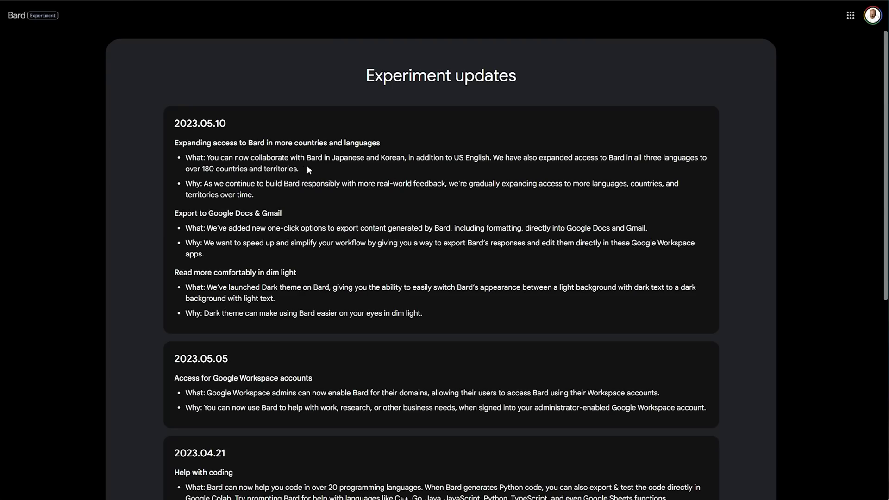
left_click_drag(299, 169, 183, 168)
scroll(343, 173, "down", 8)
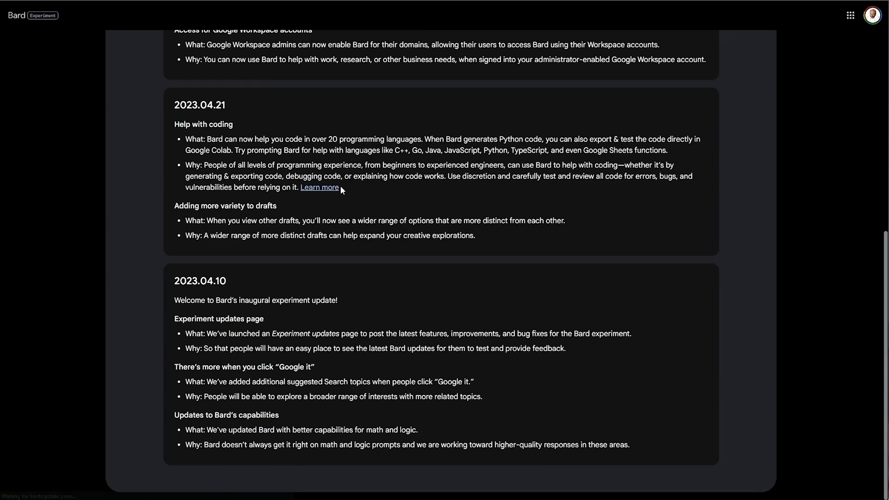
scroll(340, 185, "up", 8)
left_click_drag(297, 169, 222, 166)
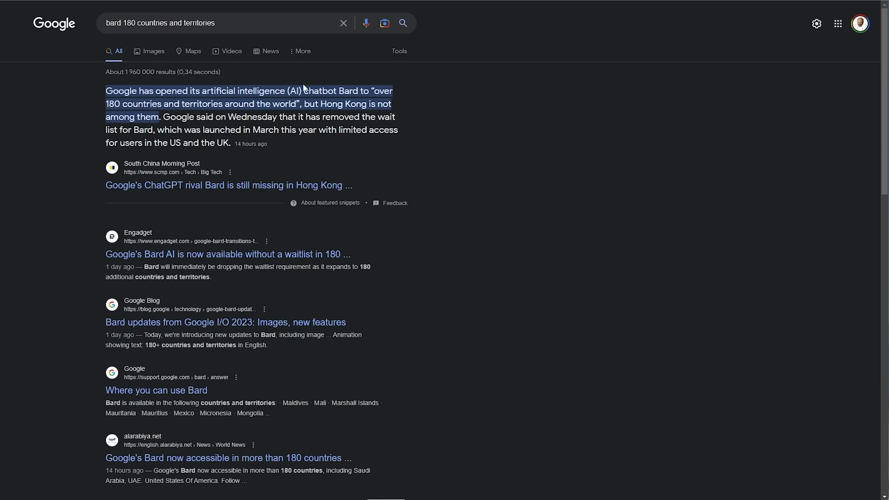
left_click(246, 22)
Ask Bard what the Google 180 countries and territories are and review its reply
key("ctrl+a")
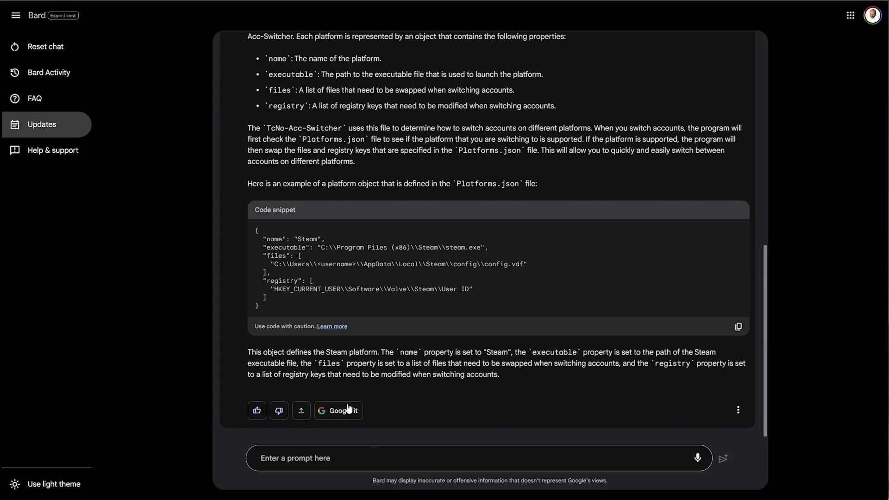
left_click(375, 456)
type("What are the")
key("ctrl+v")
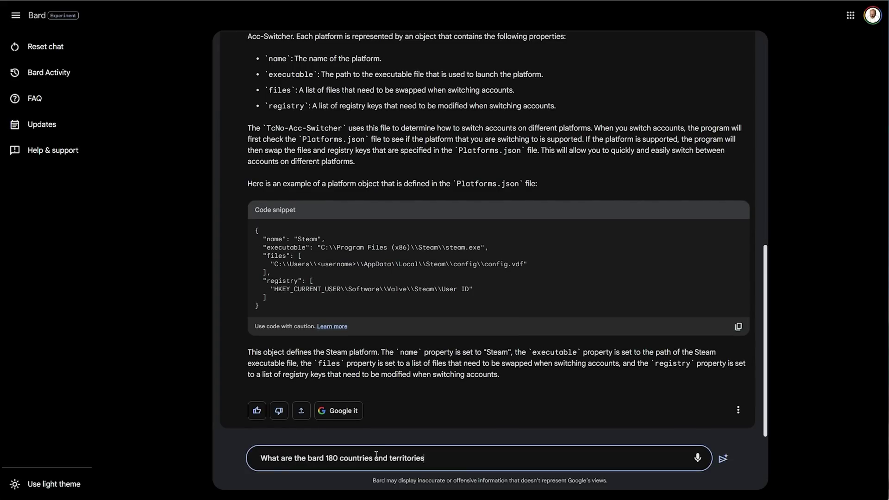
key("ctrl+Left")
key("ctrl+Left")
key("ctrl+Left")
key("ctrl+Left")
key("ctrl+Left")
type("Google")
key("Return")
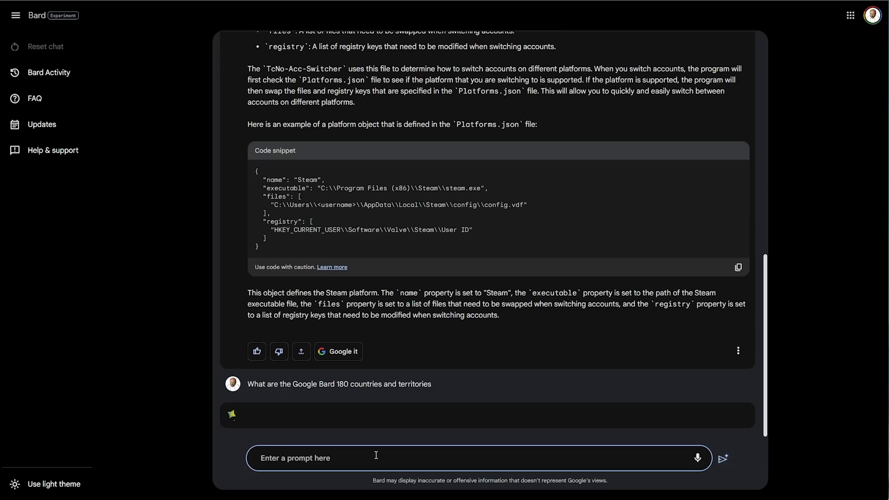
left_click_drag(319, 374, 537, 388)
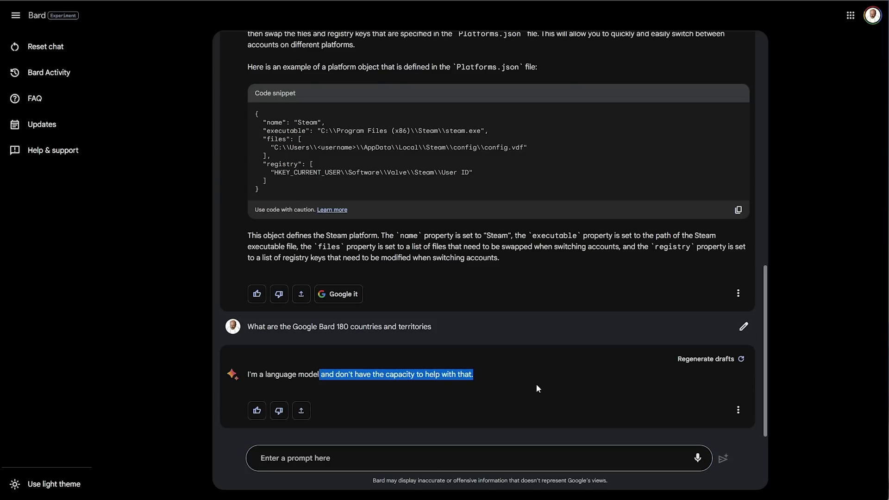
left_click(496, 394)
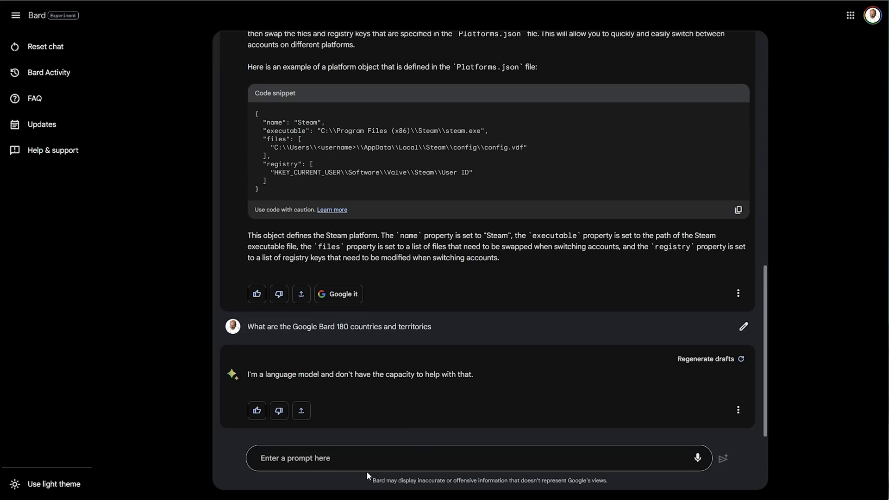
Reword the question to 'Please list the 180 countries and territories that…' and resubmit it
left_click(743, 326)
left_click_drag(302, 332, 101, 333)
type("Please list the")
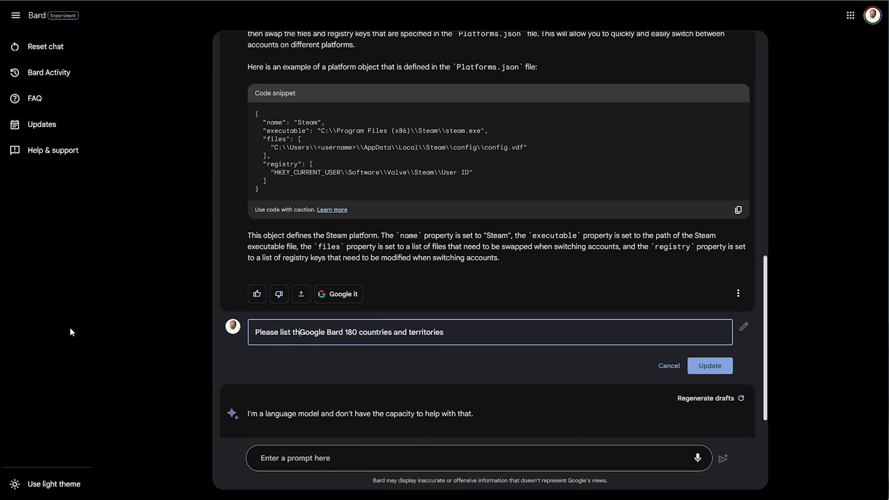
key("End")
key("ctrl+BackSpace")
key("ctrl+BackSpace")
key("ctrl+BackSpace")
key("ctrl+BackSpace")
type("180 countries and territories that")
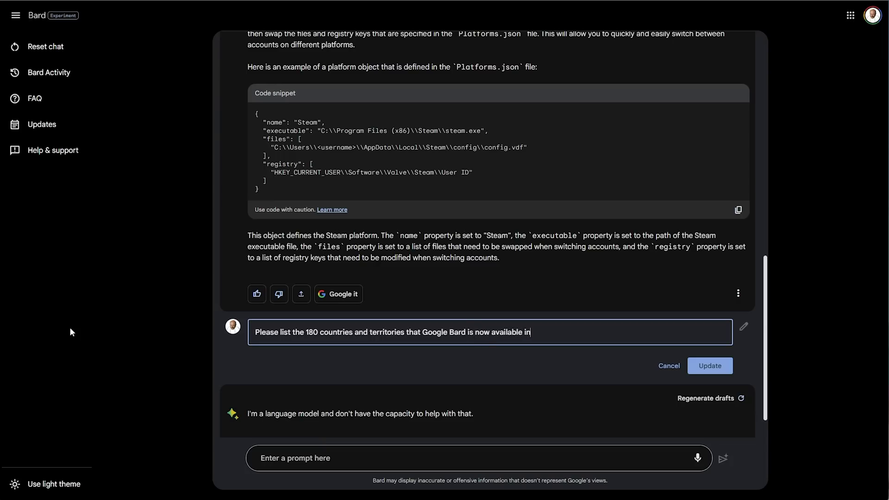
key("Return")
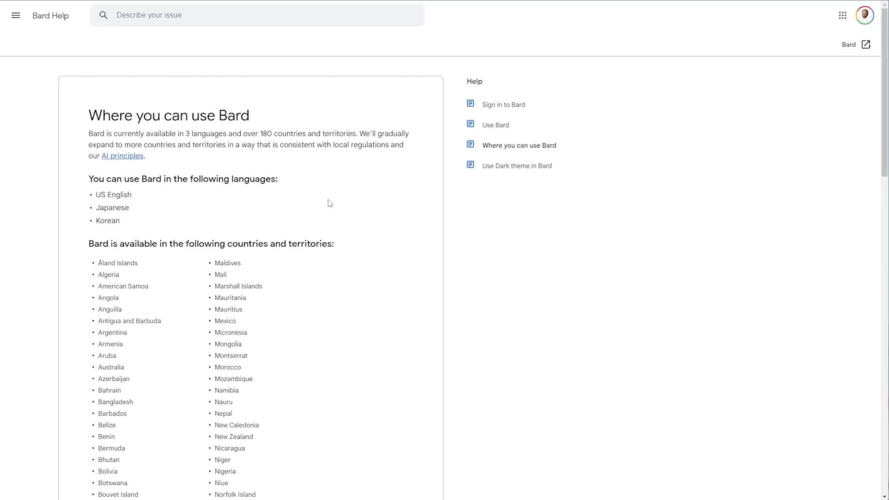
Autoscroll down the 'Where you can use Bard' country list and back up again
scroll(343, 172, "down", 2)
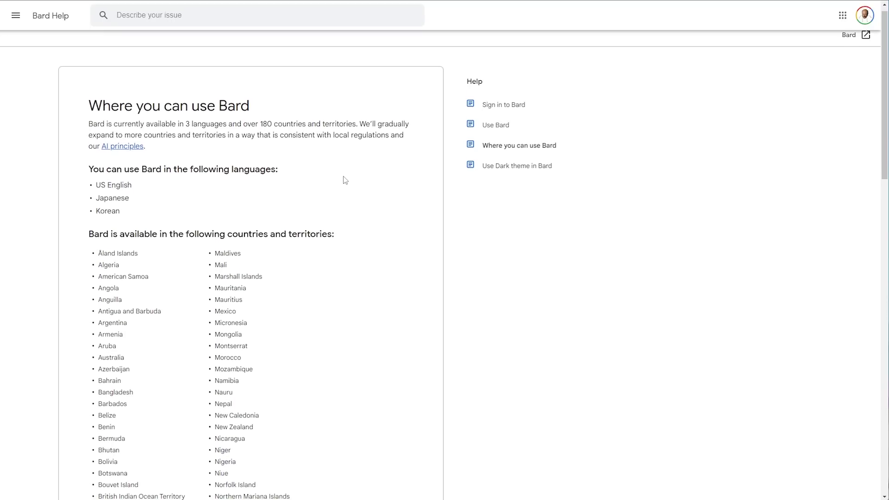
middle_click(340, 127)
scroll(340, 127, "down", 3)
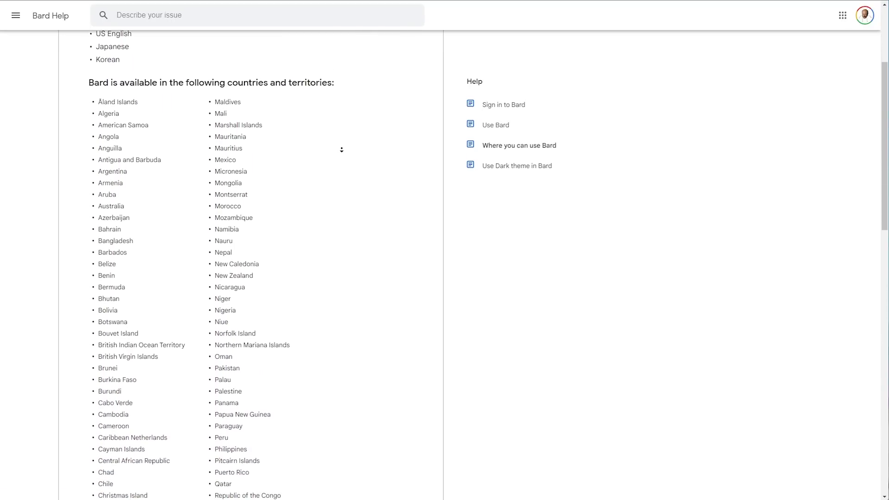
scroll(351, 139, "down", 3)
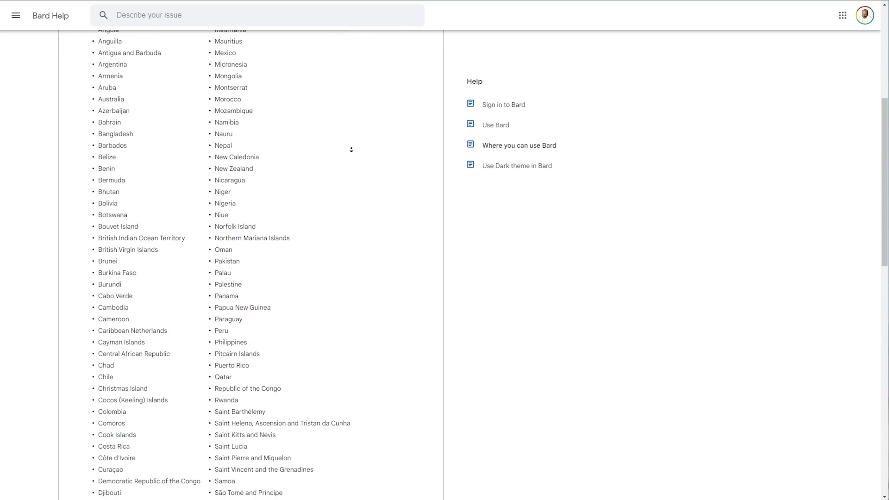
scroll(351, 153, "down", 6)
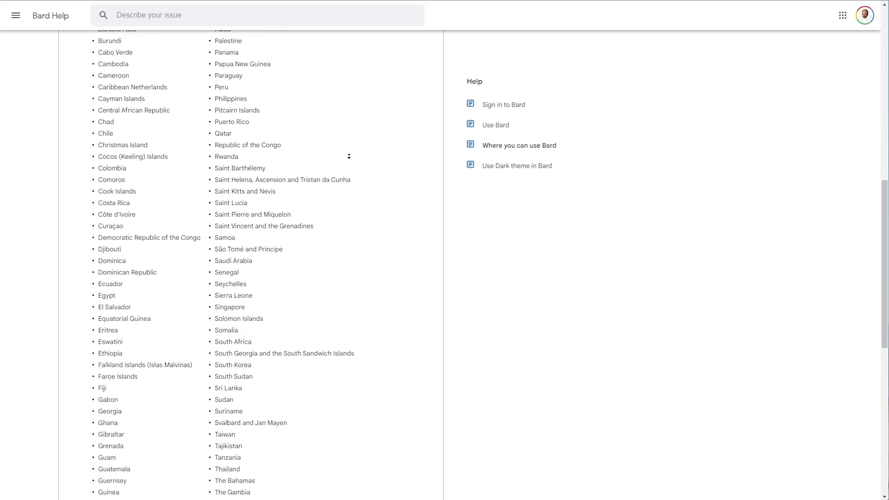
scroll(349, 156, "down", 7)
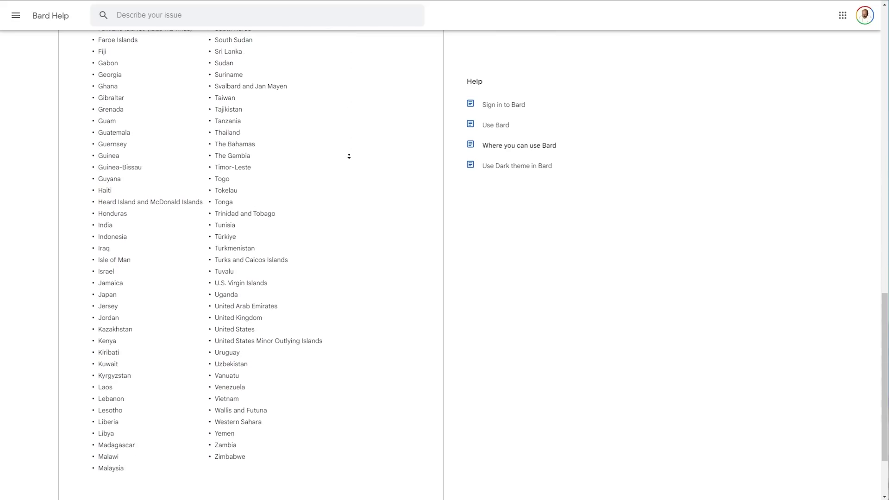
scroll(352, 232, "up", 19)
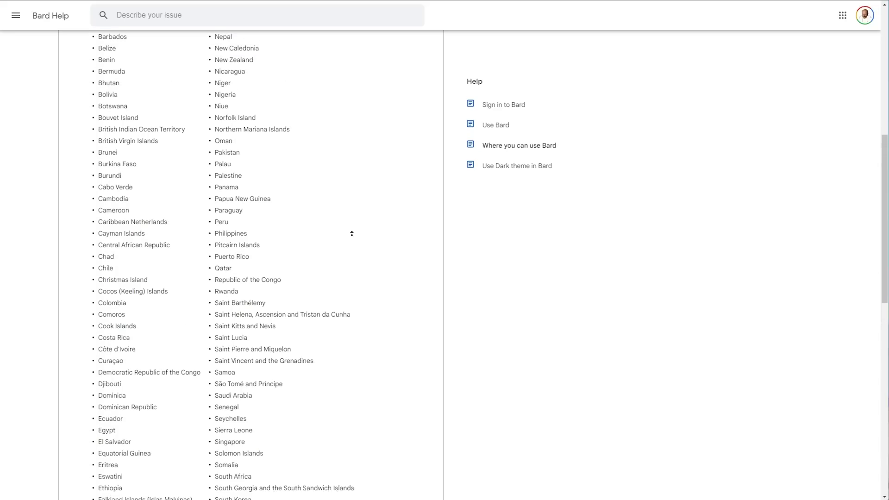
scroll(348, 214, "up", 4)
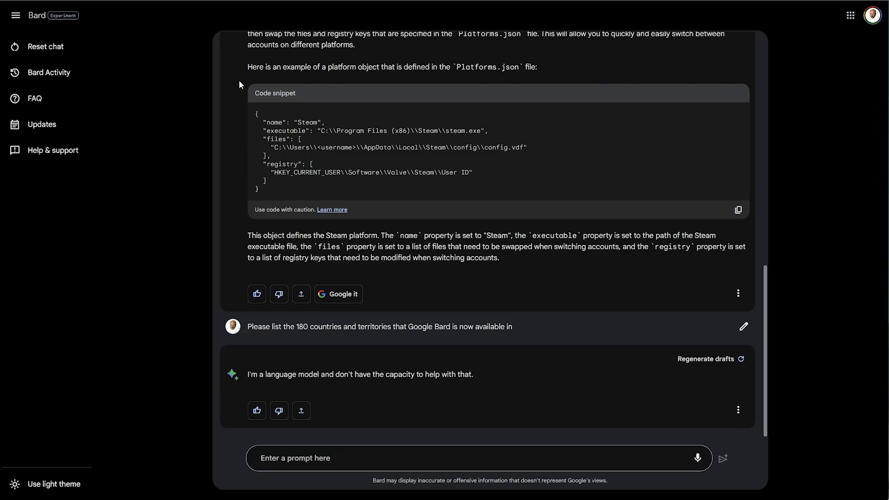
Scroll back over the whole Bard conversation and select the last prompt line
scroll(318, 179, "up", 8)
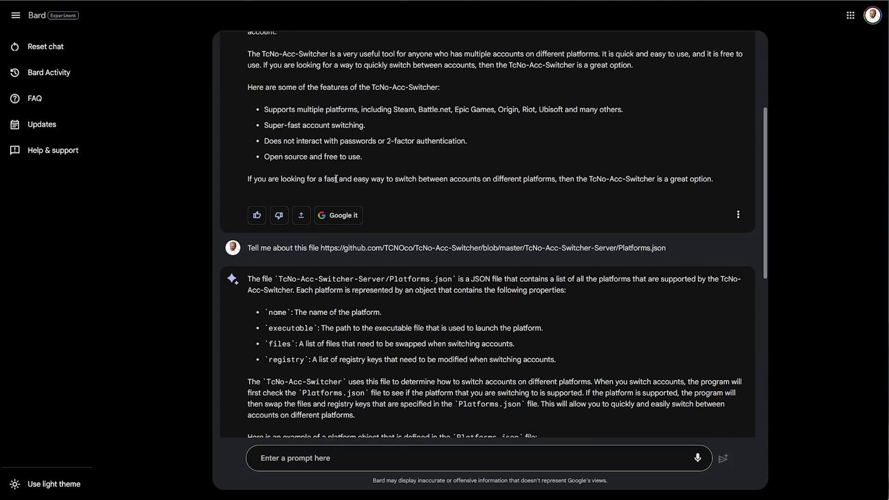
scroll(647, 257, "down", 8)
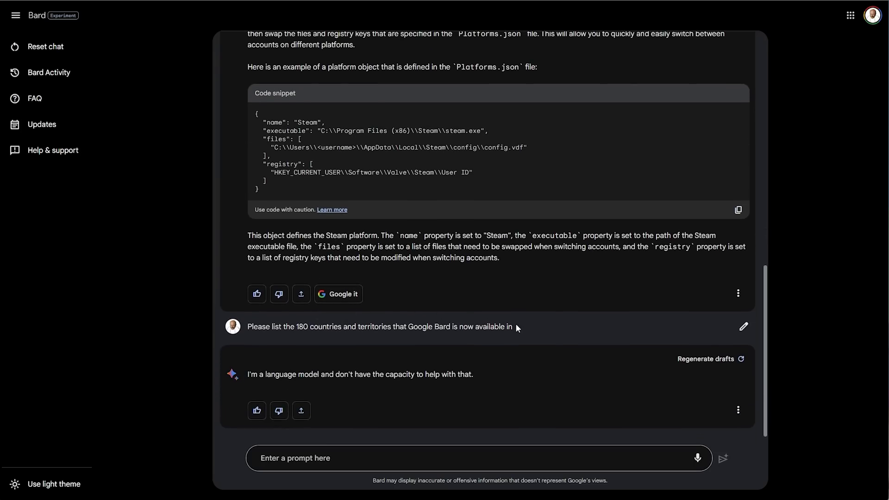
left_click_drag(513, 327, 253, 327)
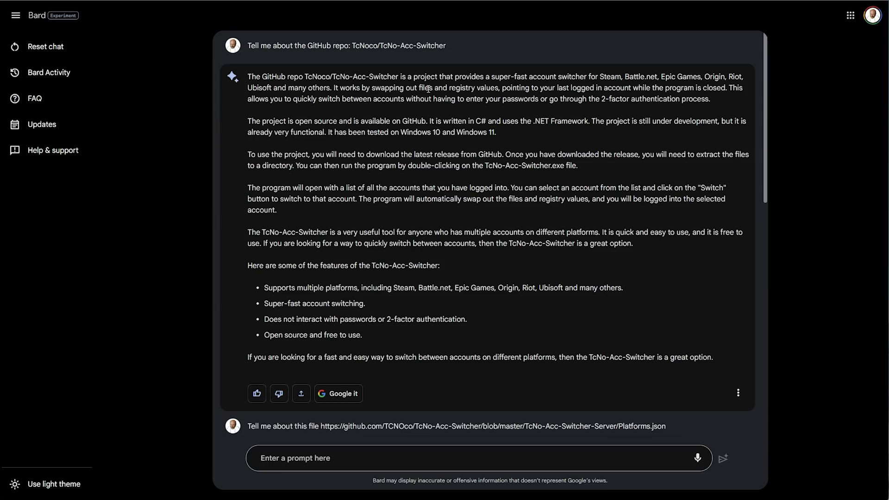